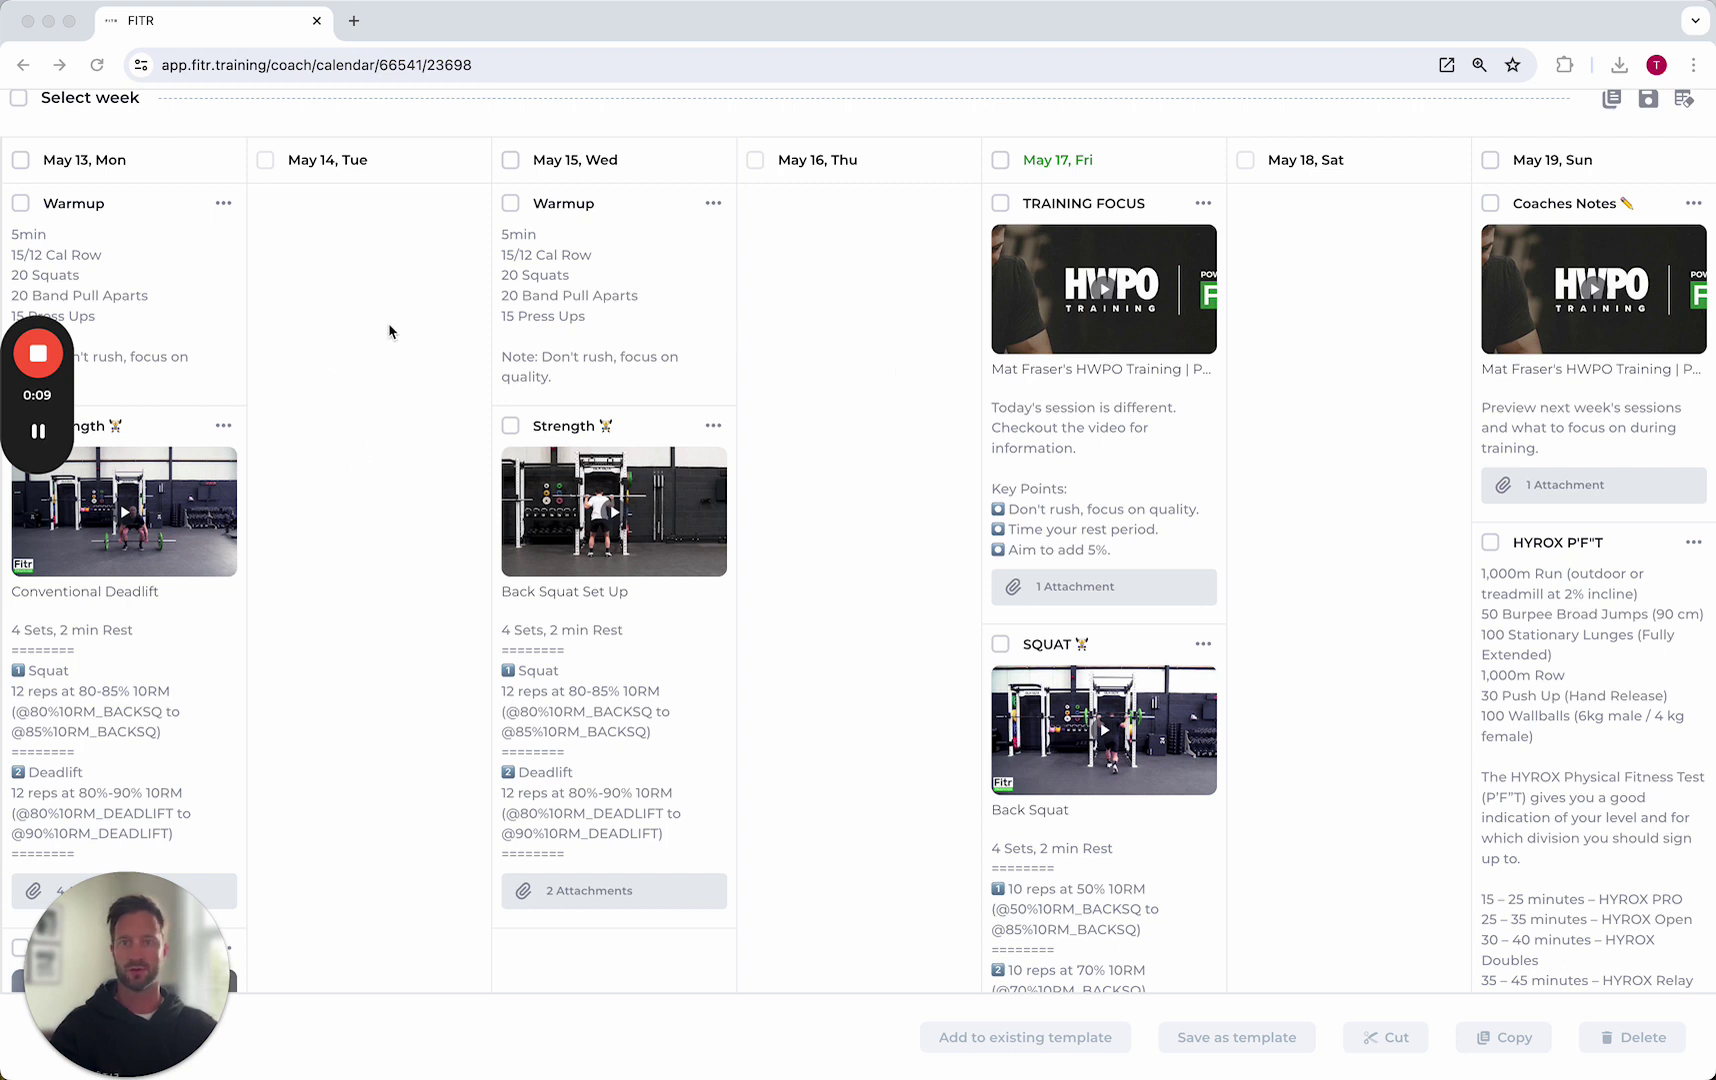
Step: Shuffle Warmup blocks between days, ending with a Warmup back at the top of Wednesday
scroll(385, 333, "down", 1)
scroll(383, 333, "up", 2)
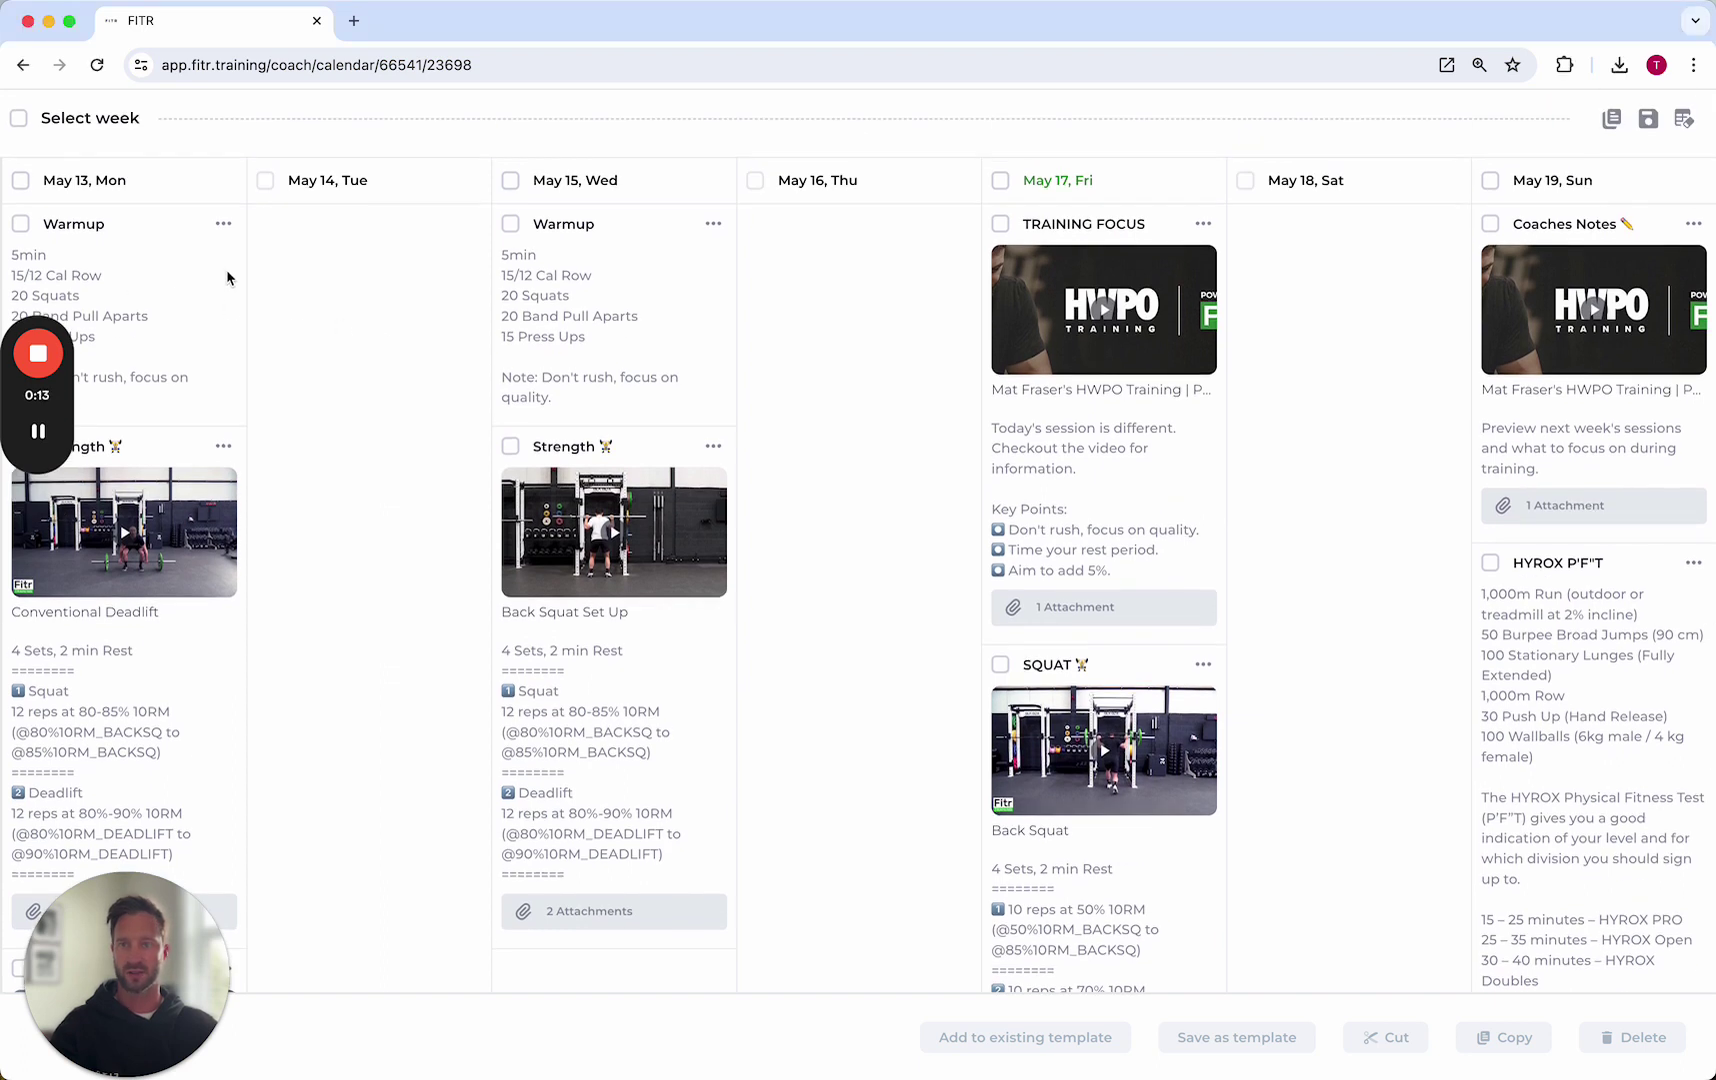
left_click_drag(227, 269, 350, 300)
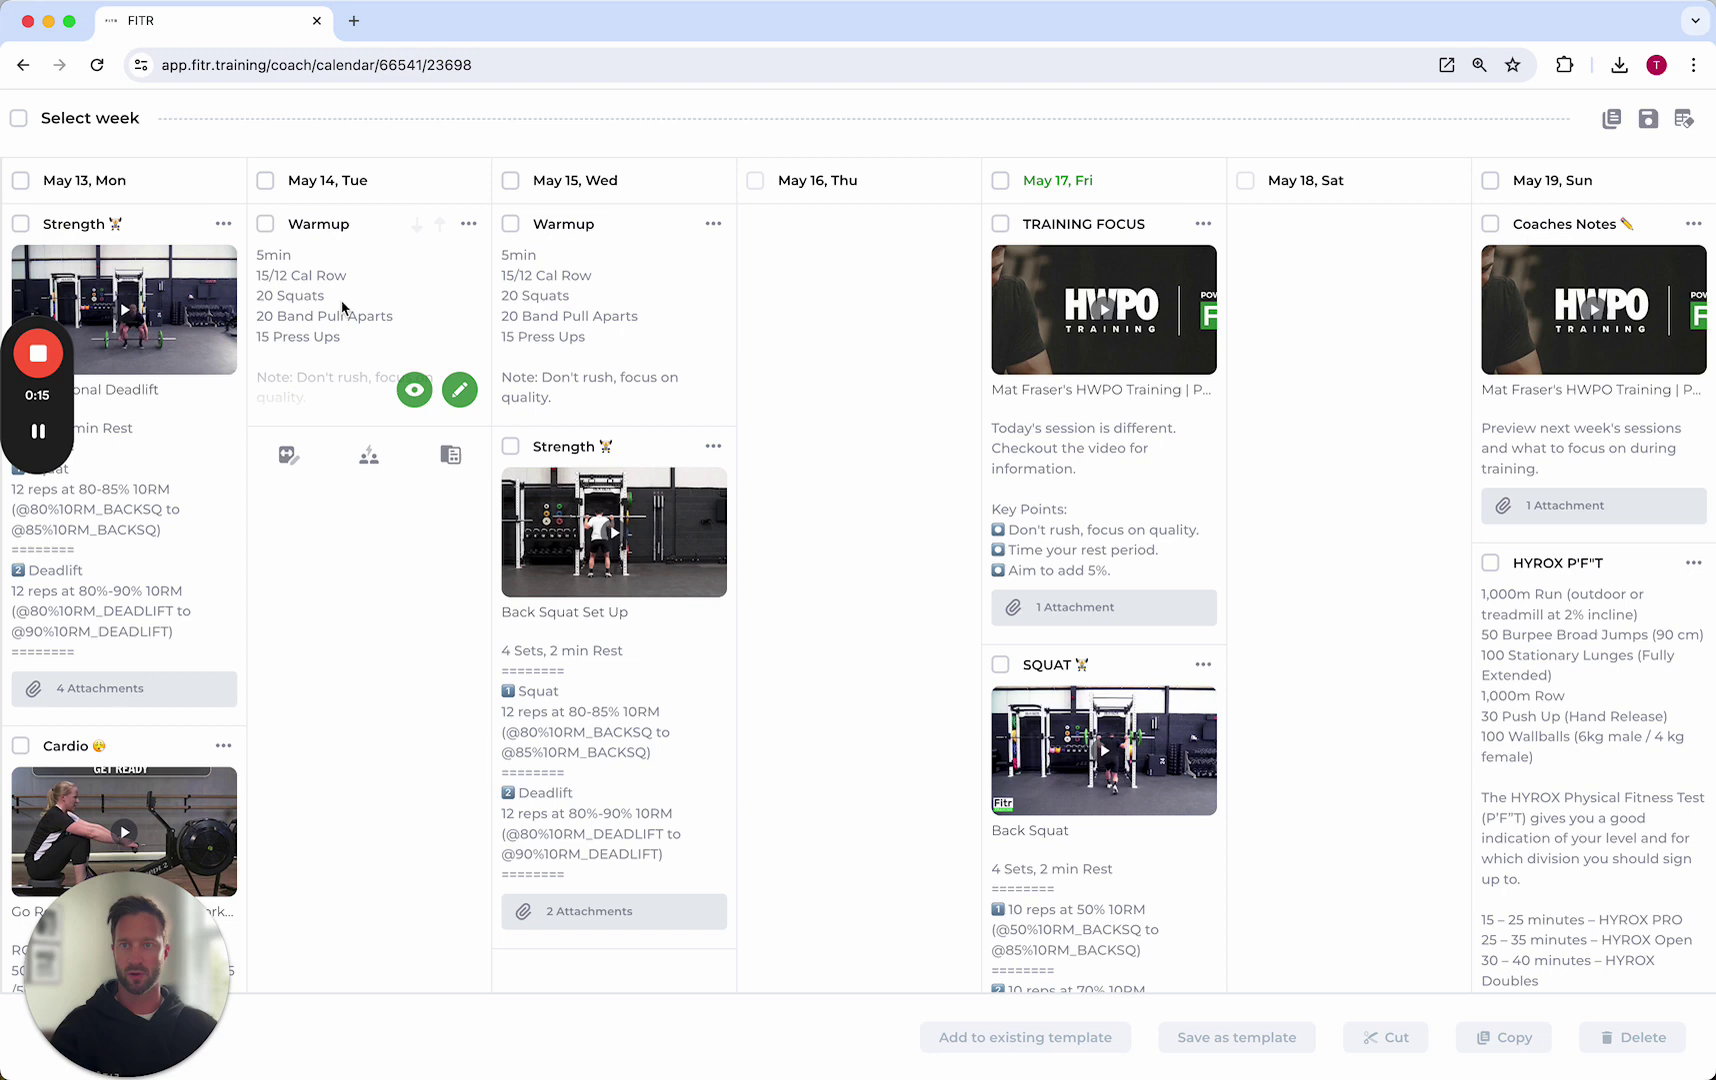
left_click_drag(559, 280, 548, 318)
left_click_drag(352, 314, 143, 308)
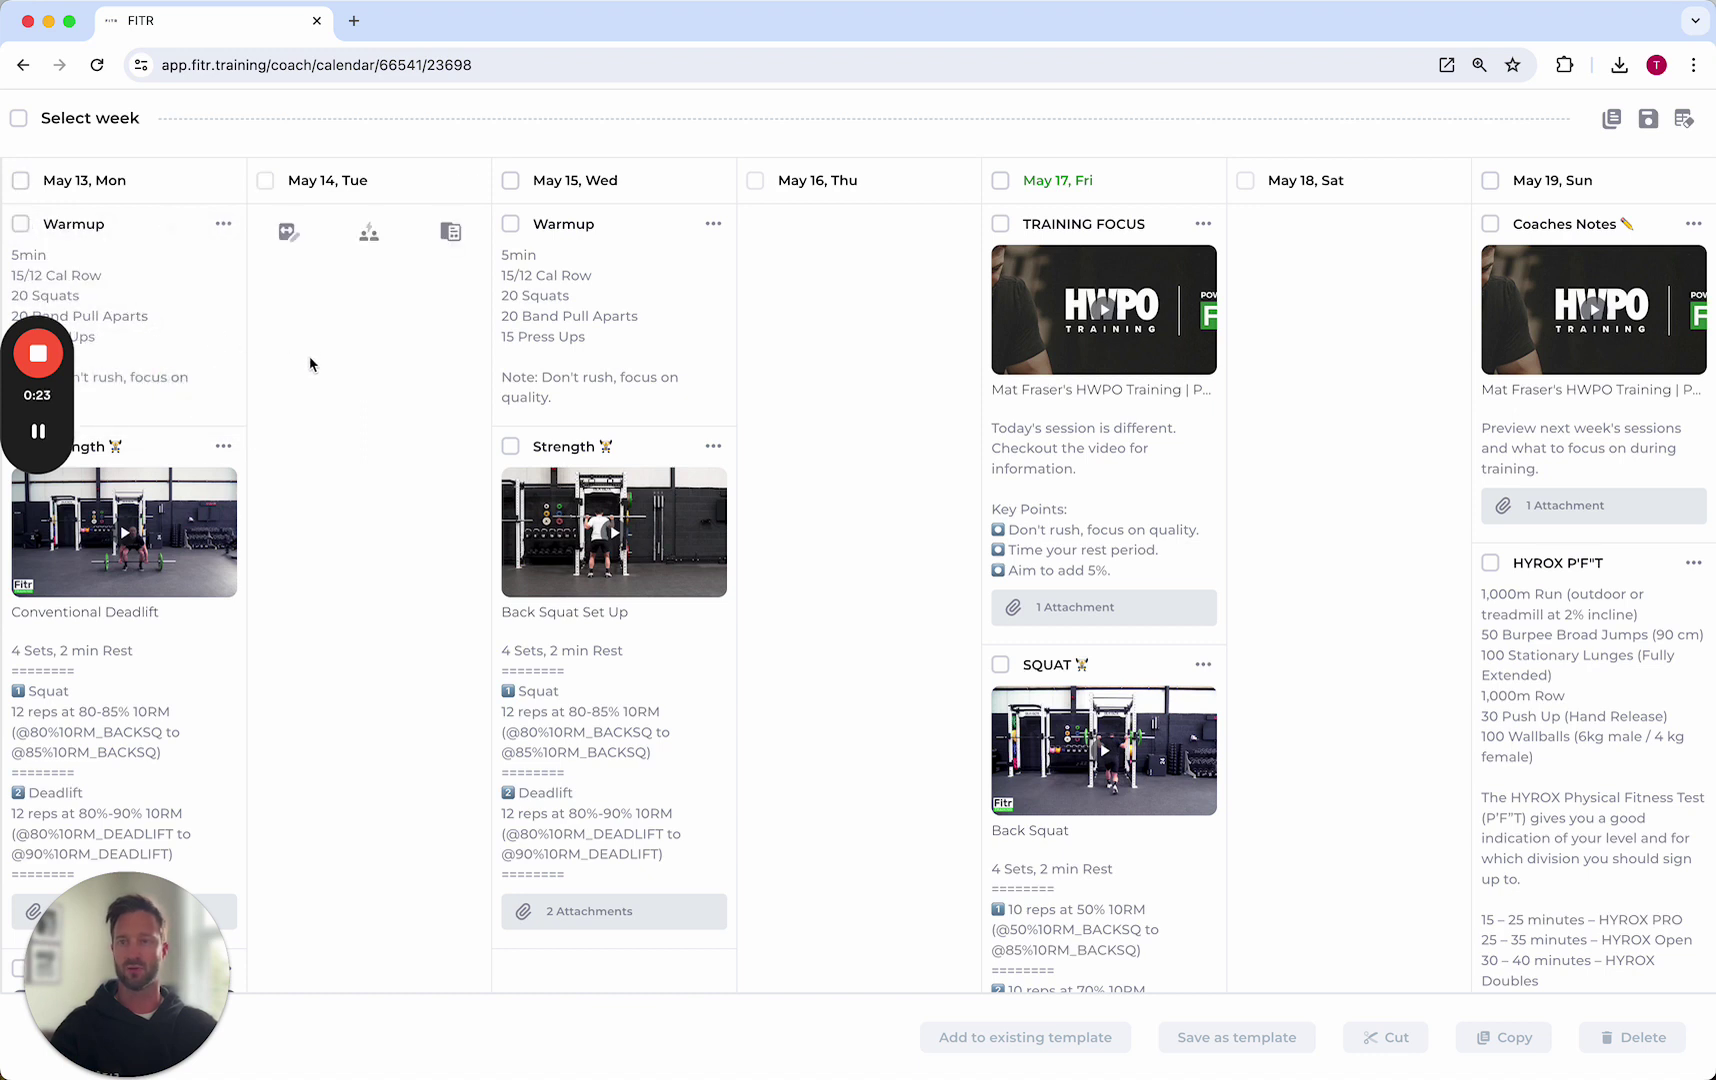
Step: Copy Wednesday's Warmup block into Thursday
left_click(510, 224)
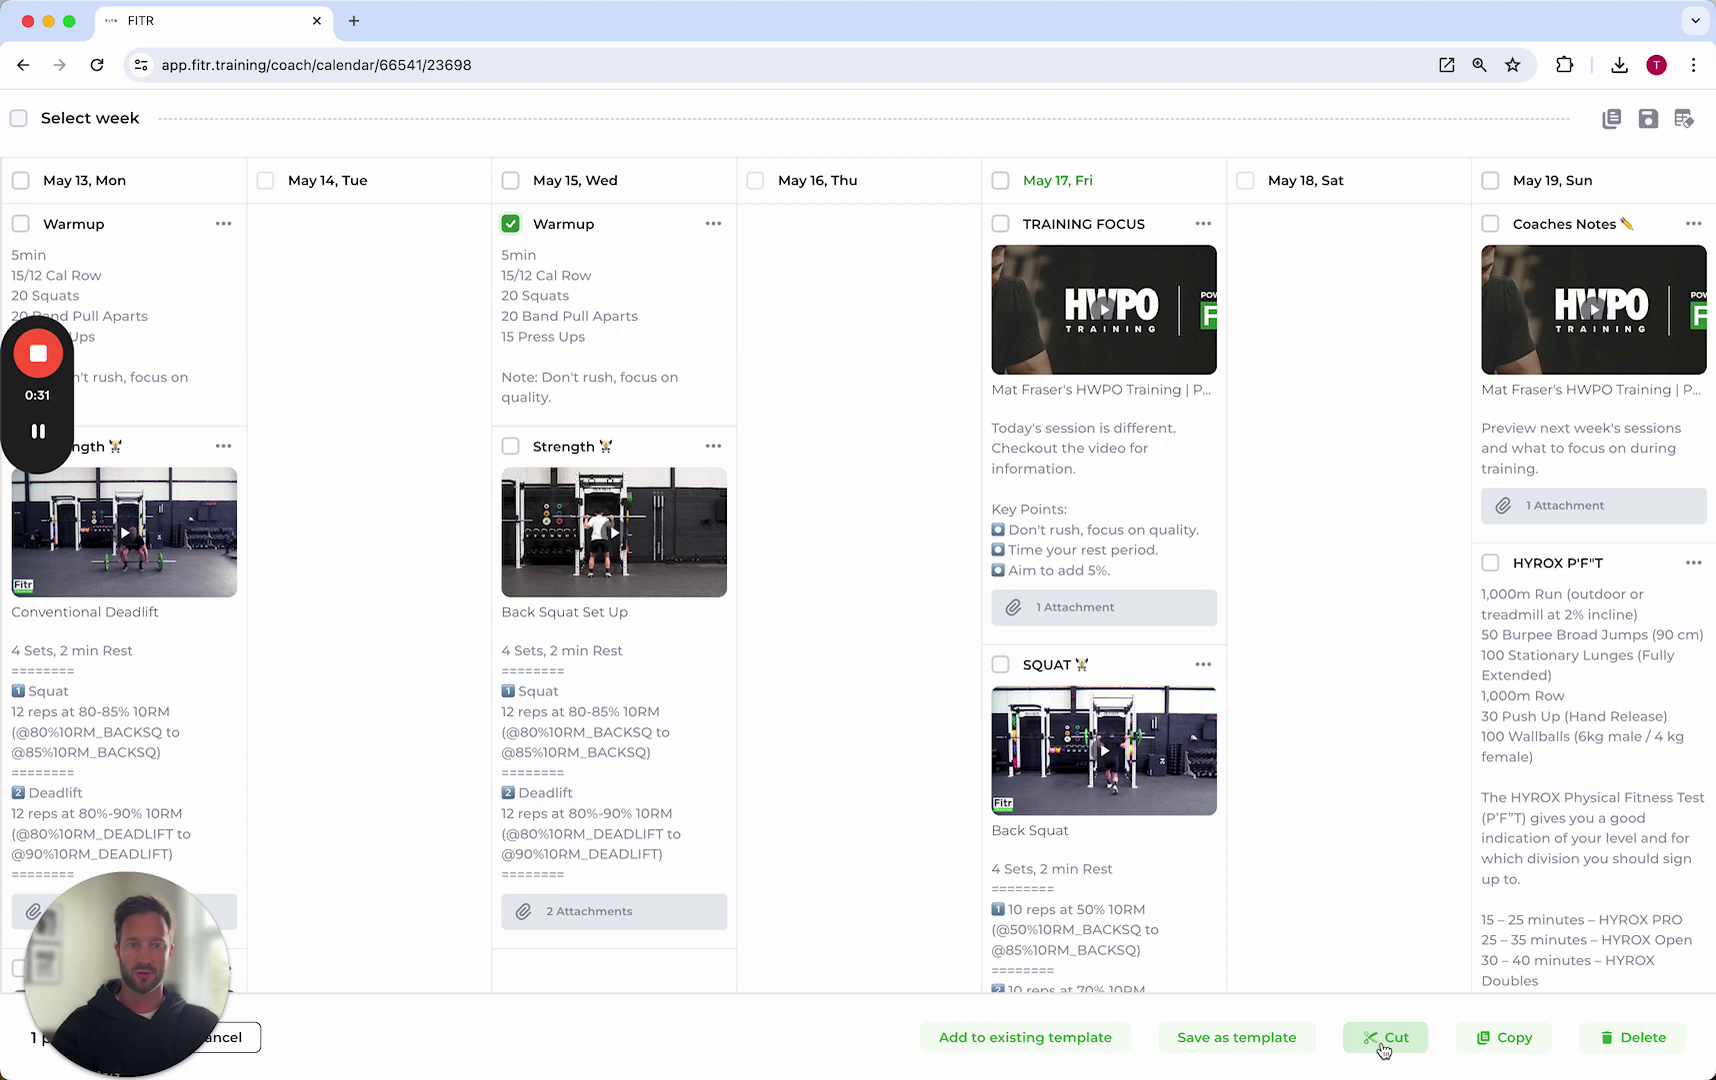
left_click(1513, 1040)
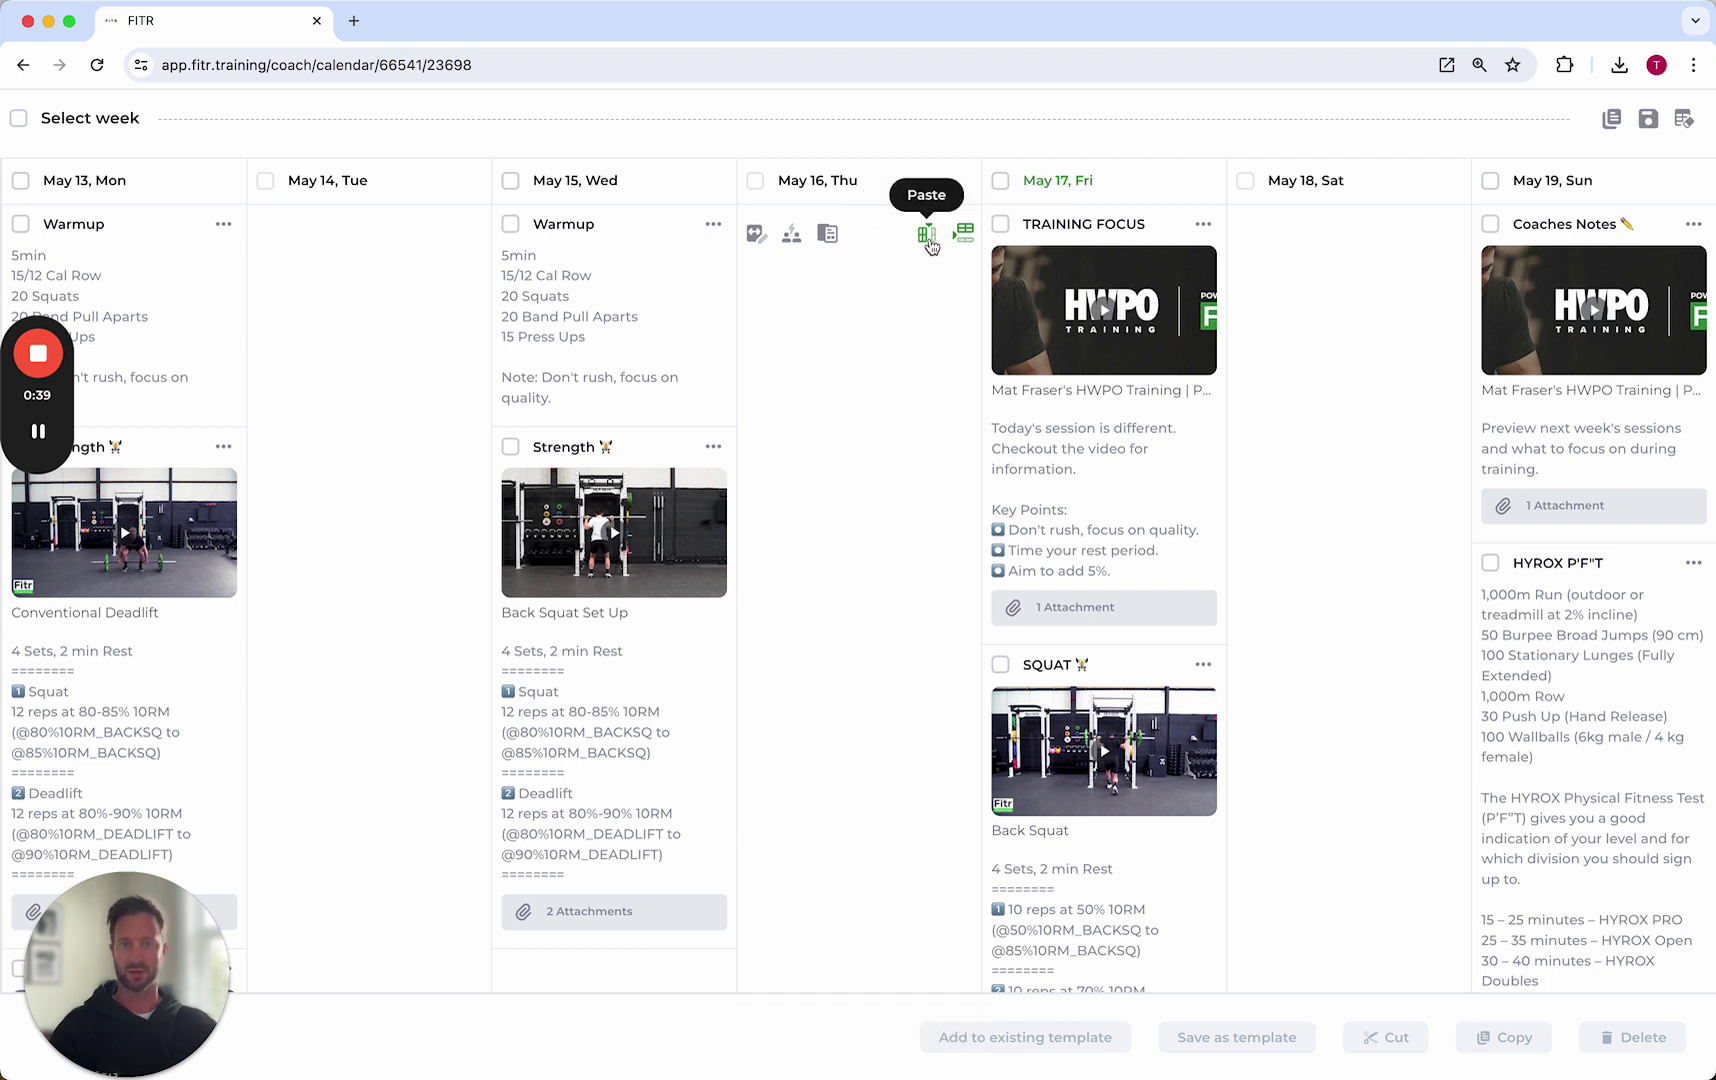
left_click(929, 243)
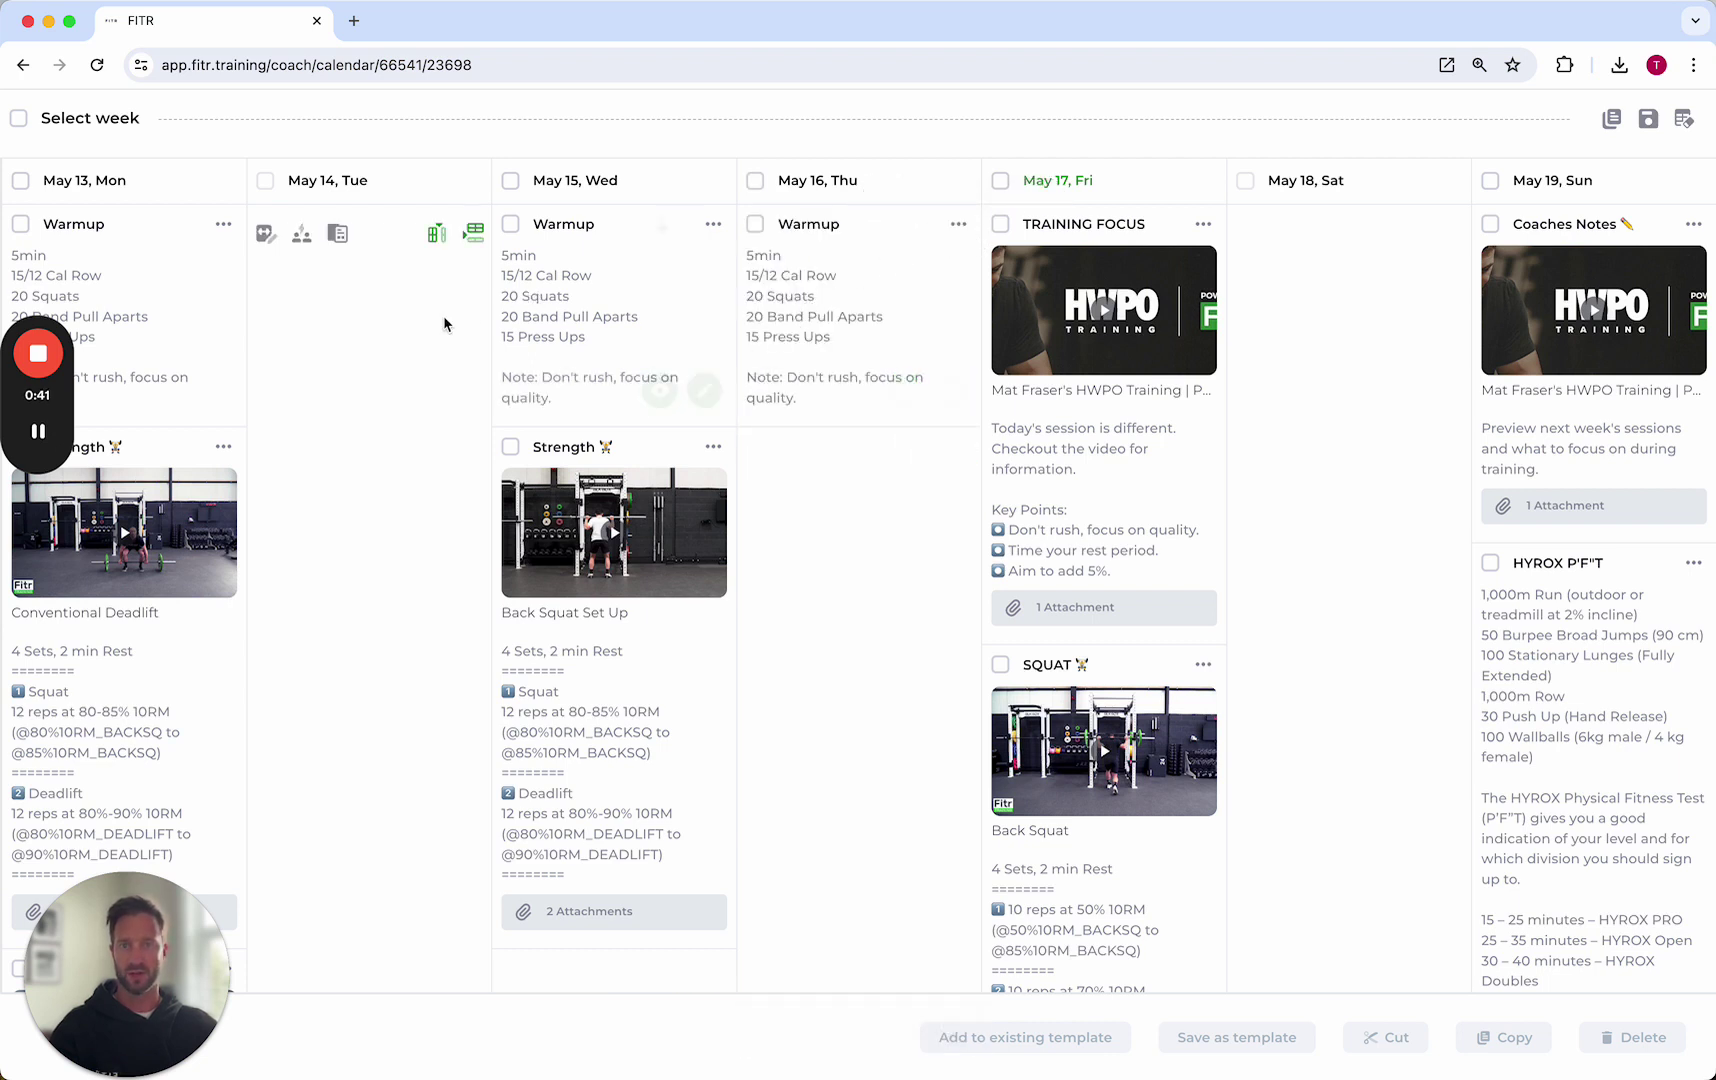
Step: Copy Wednesday's Warmup and Strength blocks into Thursday, keeping structure, and into Saturday
left_click(510, 181)
left_click(1490, 1037)
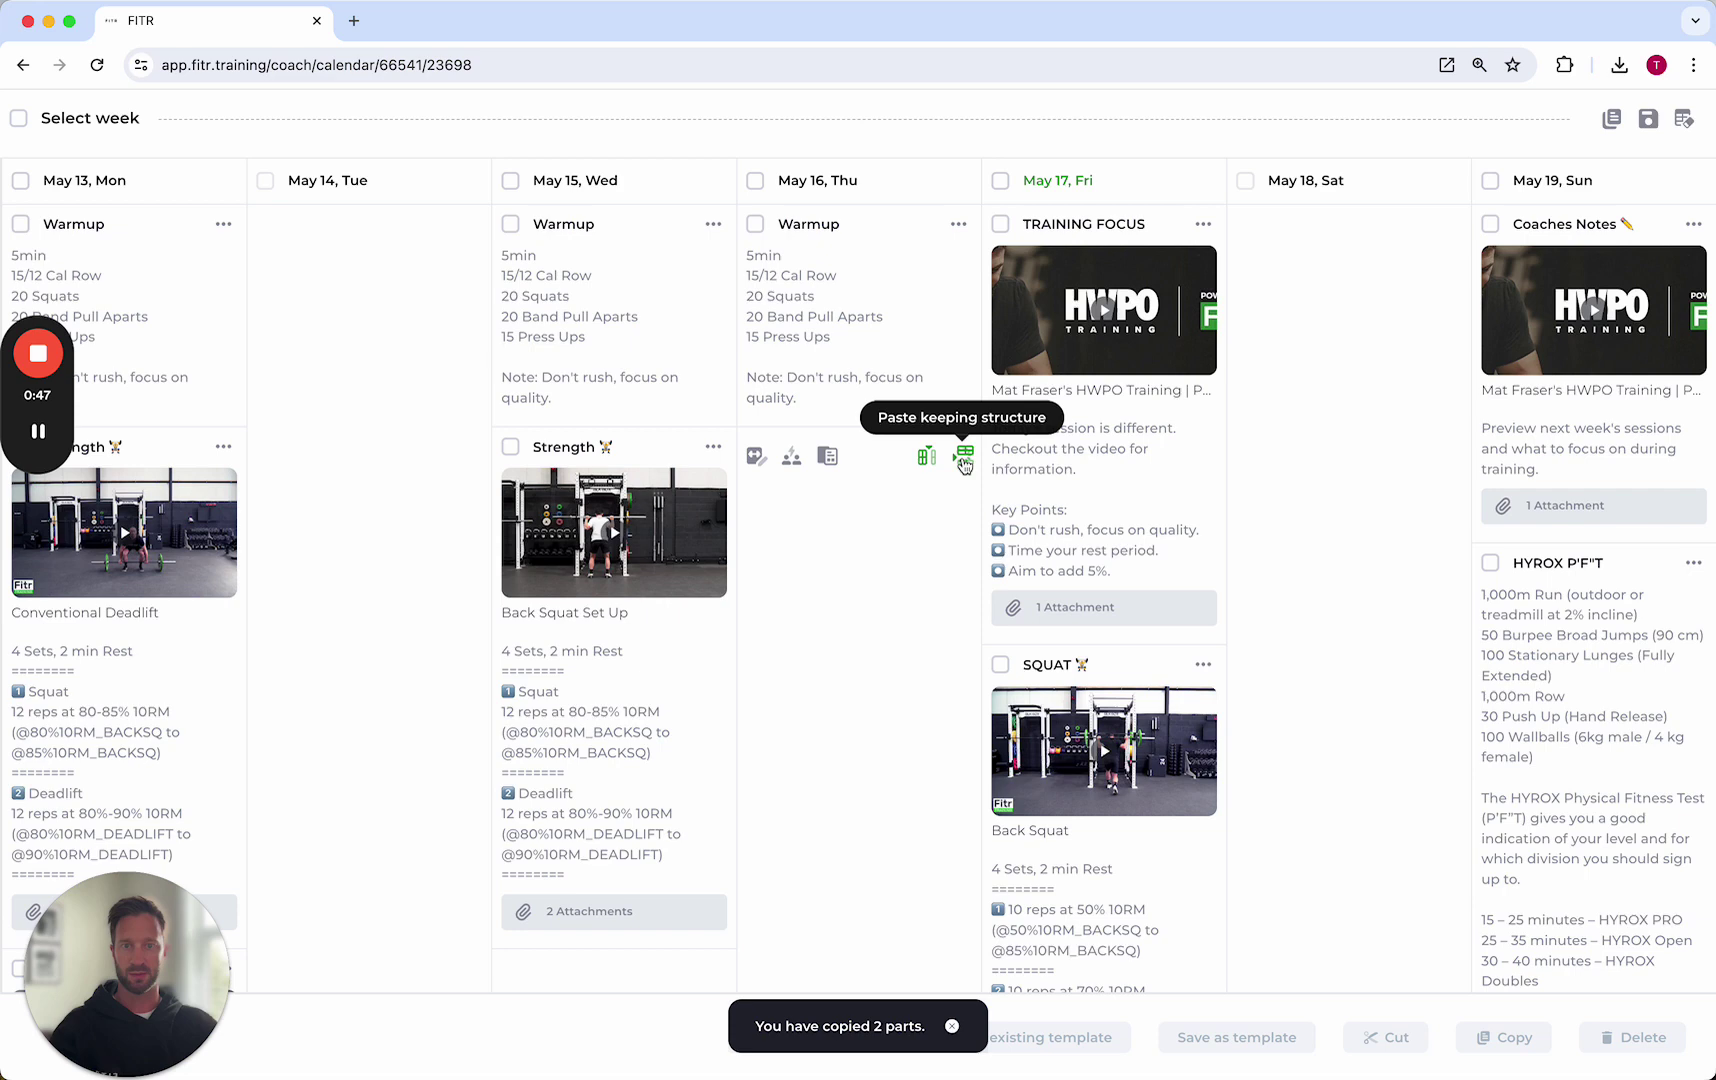
left_click(963, 457)
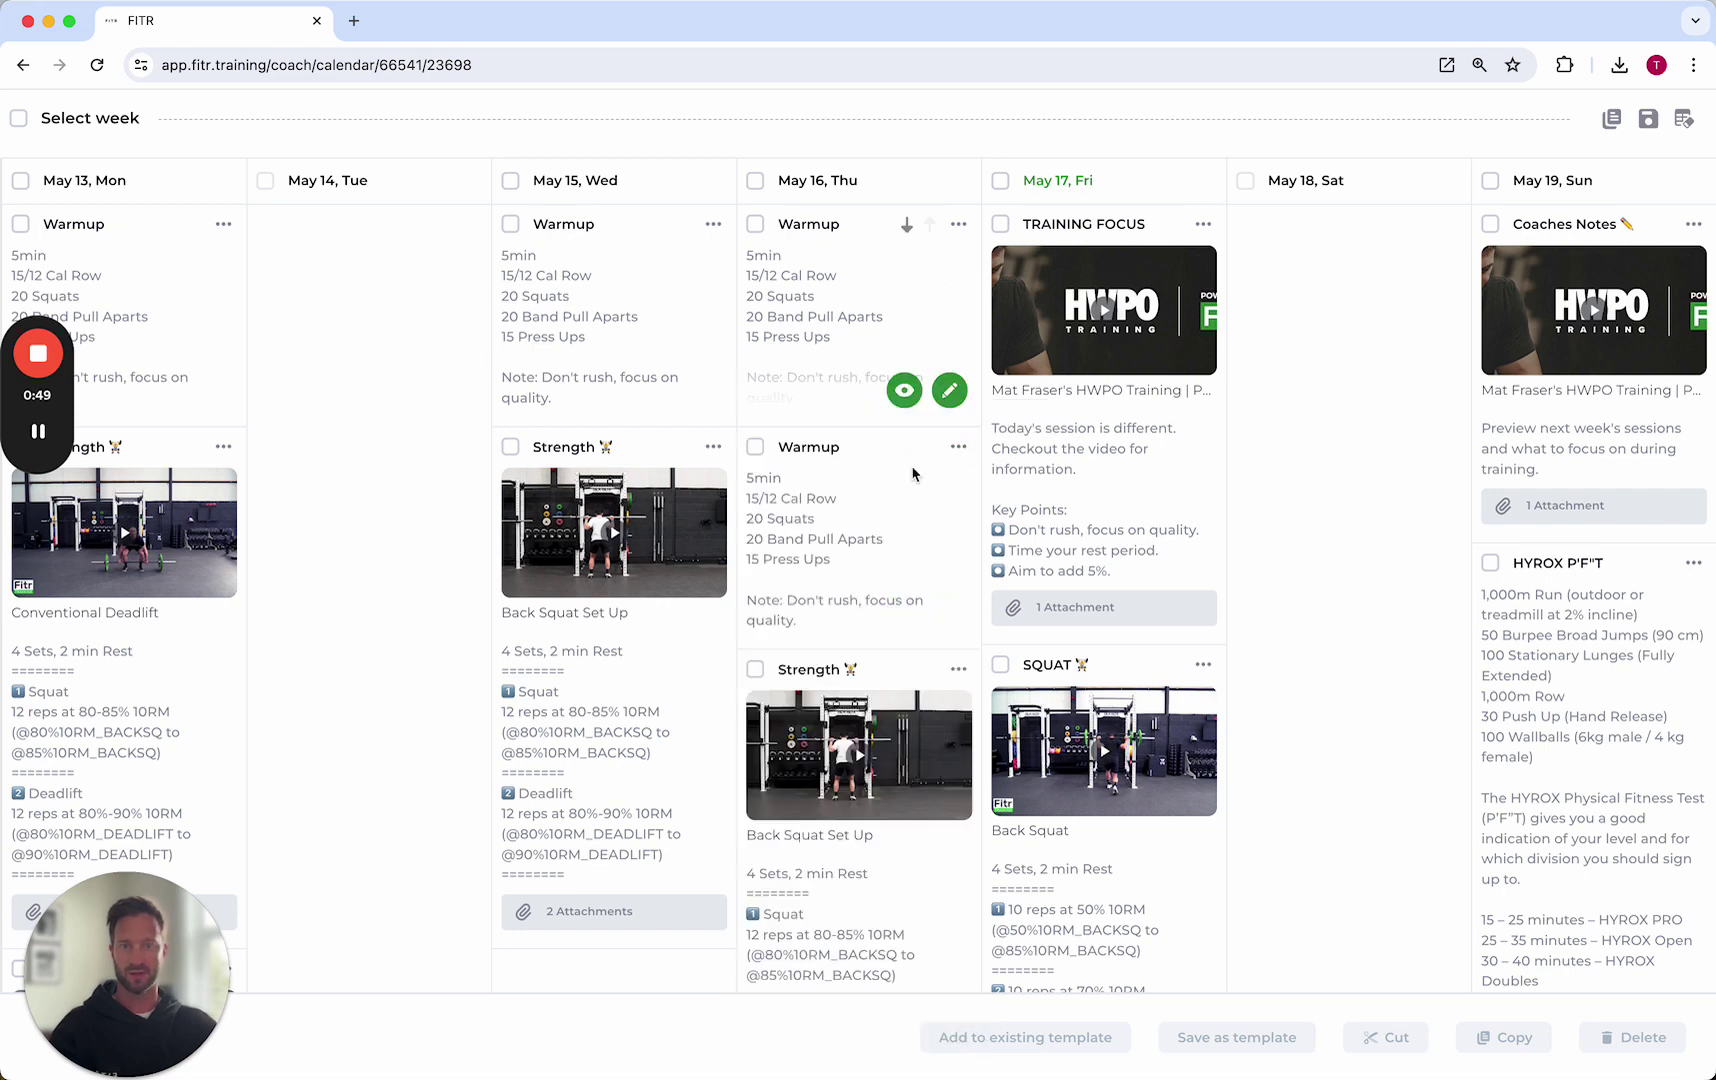
left_click(1416, 235)
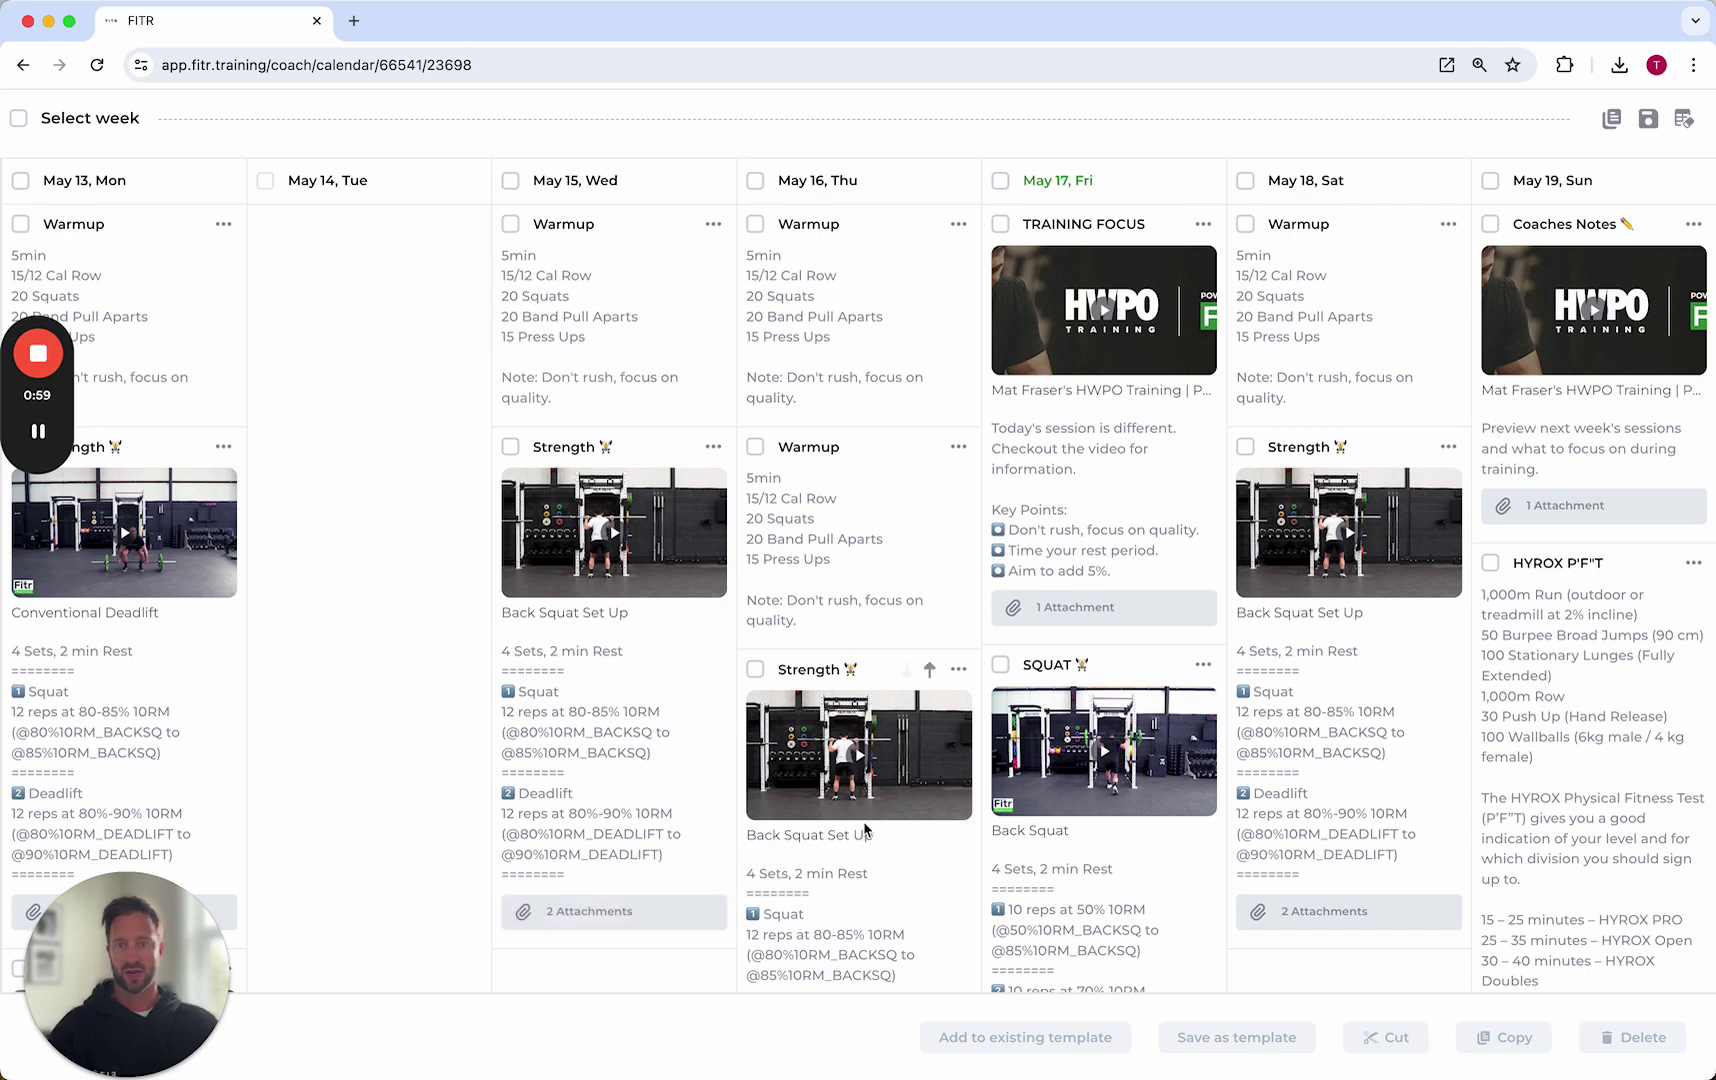
Step: Reorder Thursday's blocks to Warmup, Strength, Warmup, save the day and close the editor
left_click(948, 615)
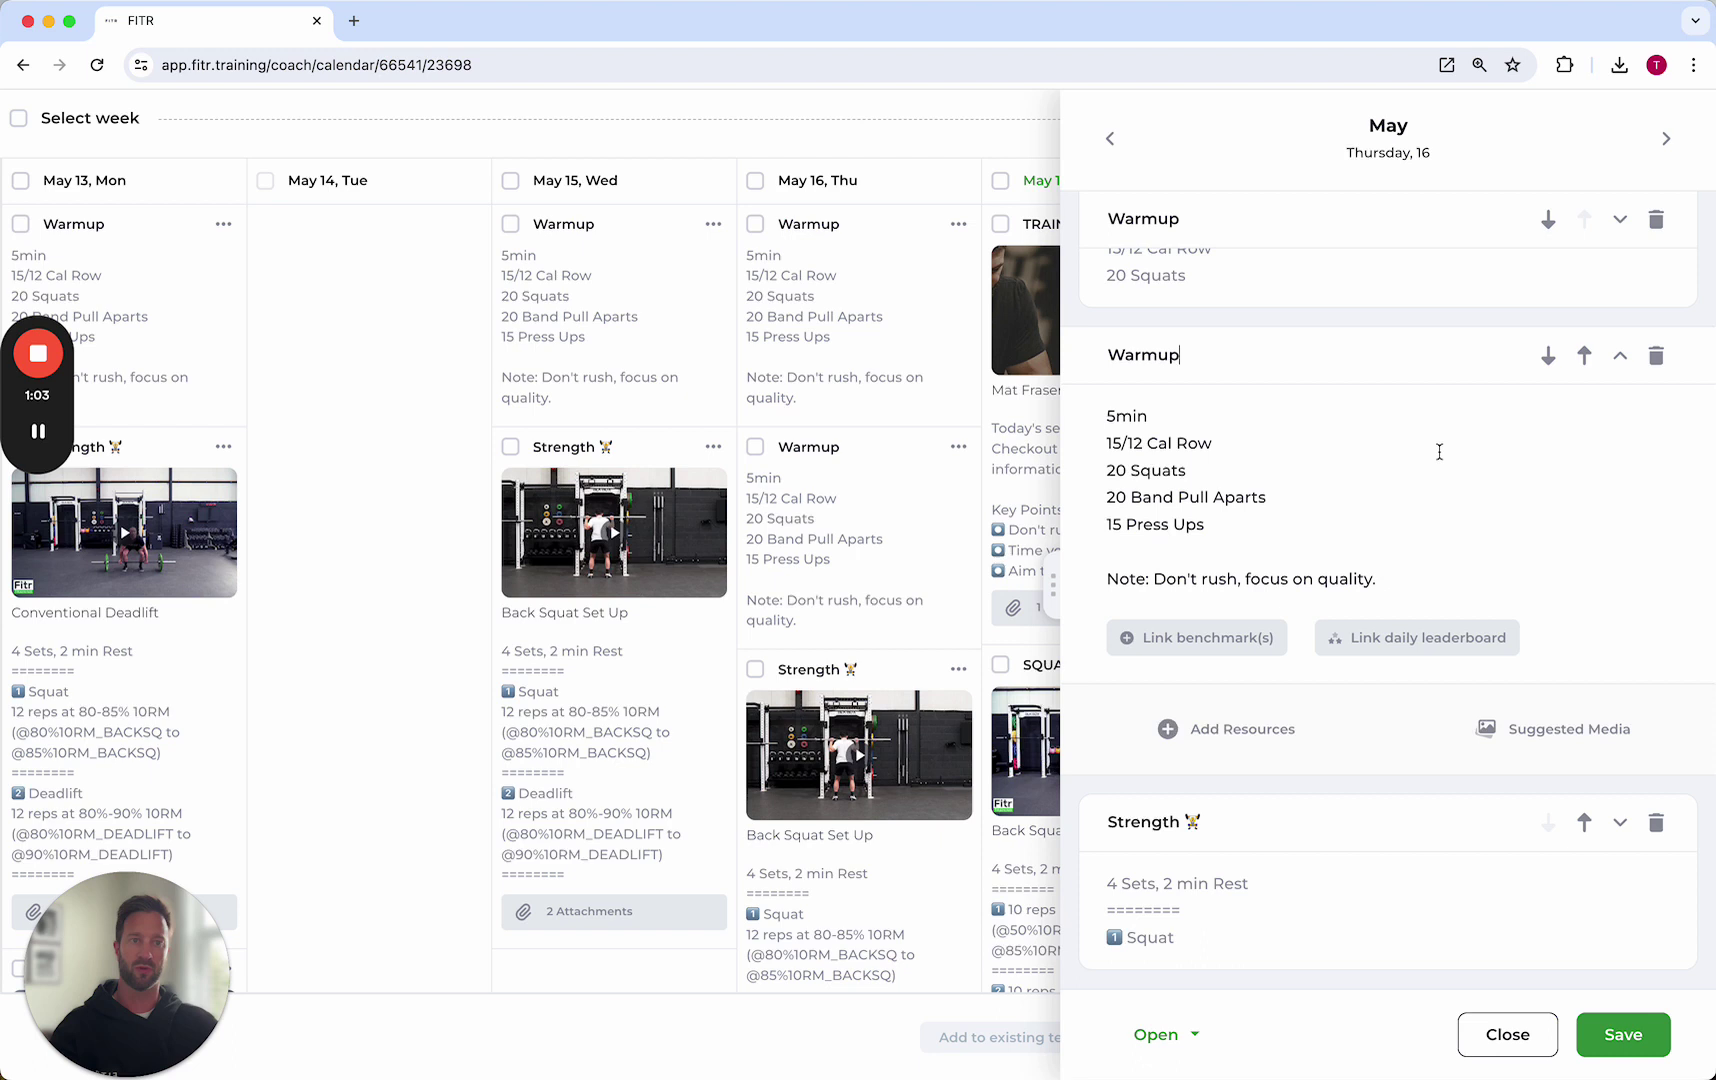
left_click(1582, 357)
scroll(1574, 358, "down", 3)
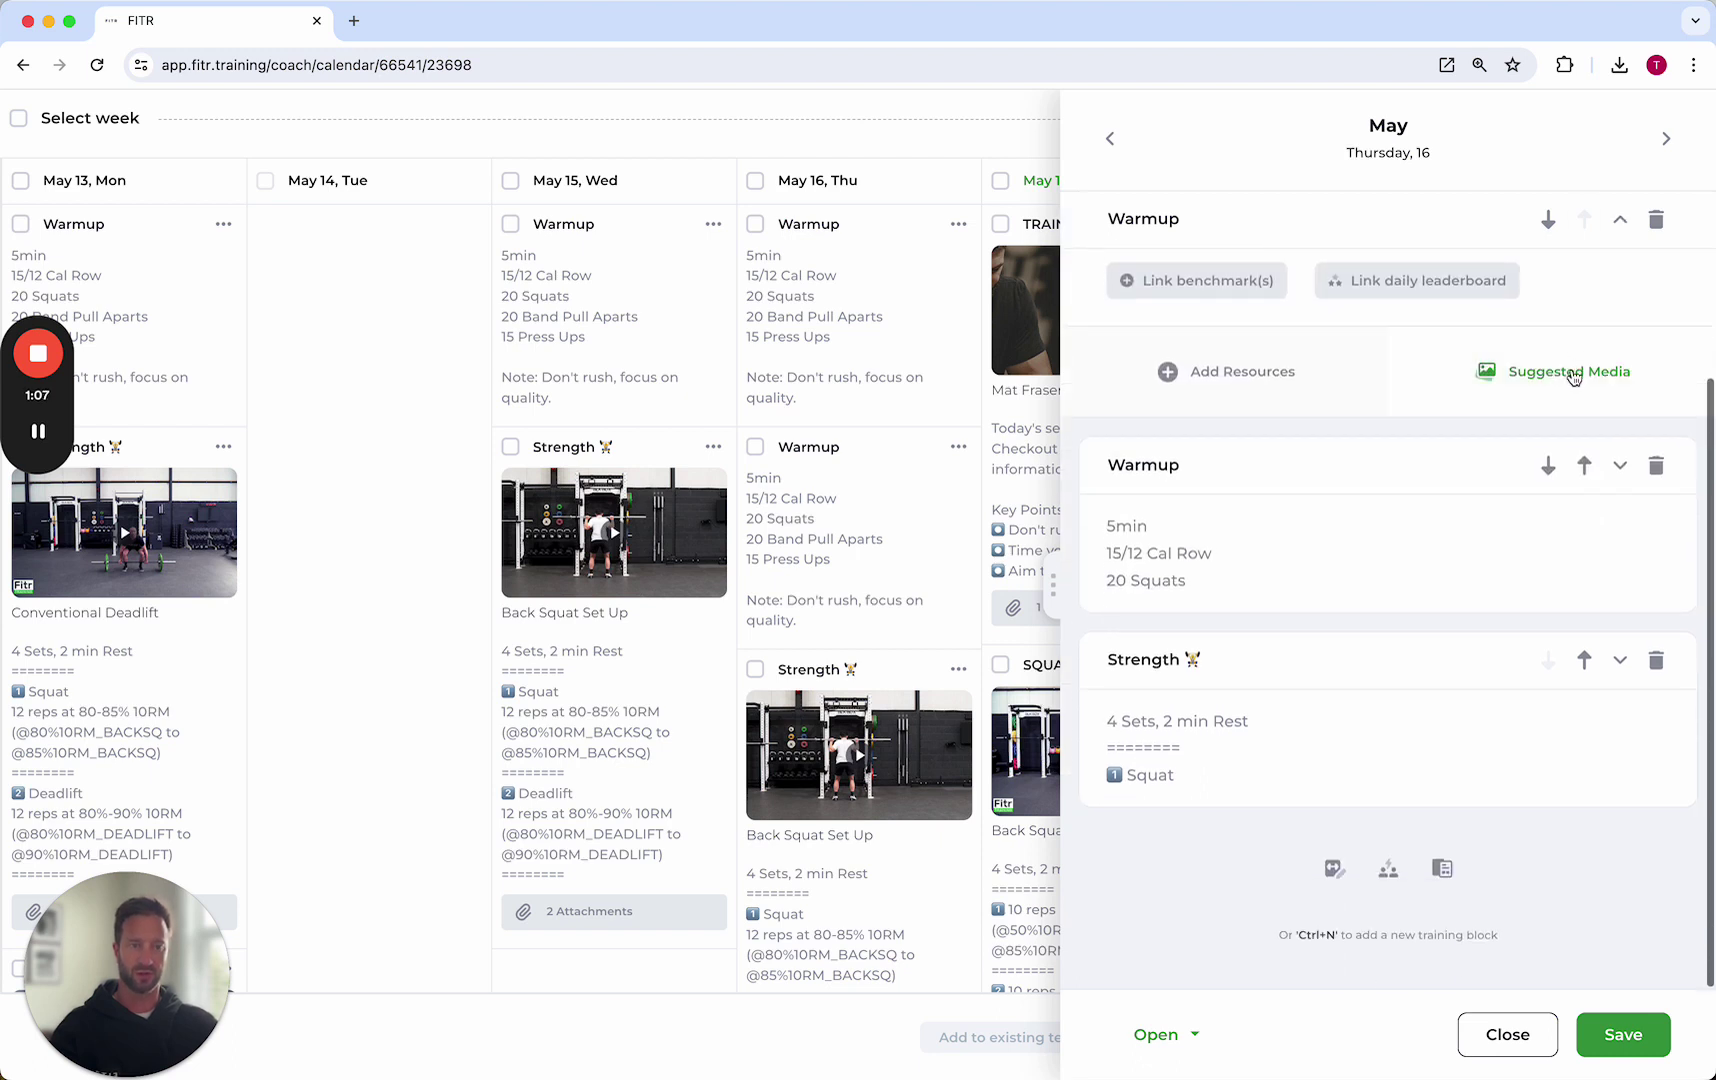
left_click(1586, 659)
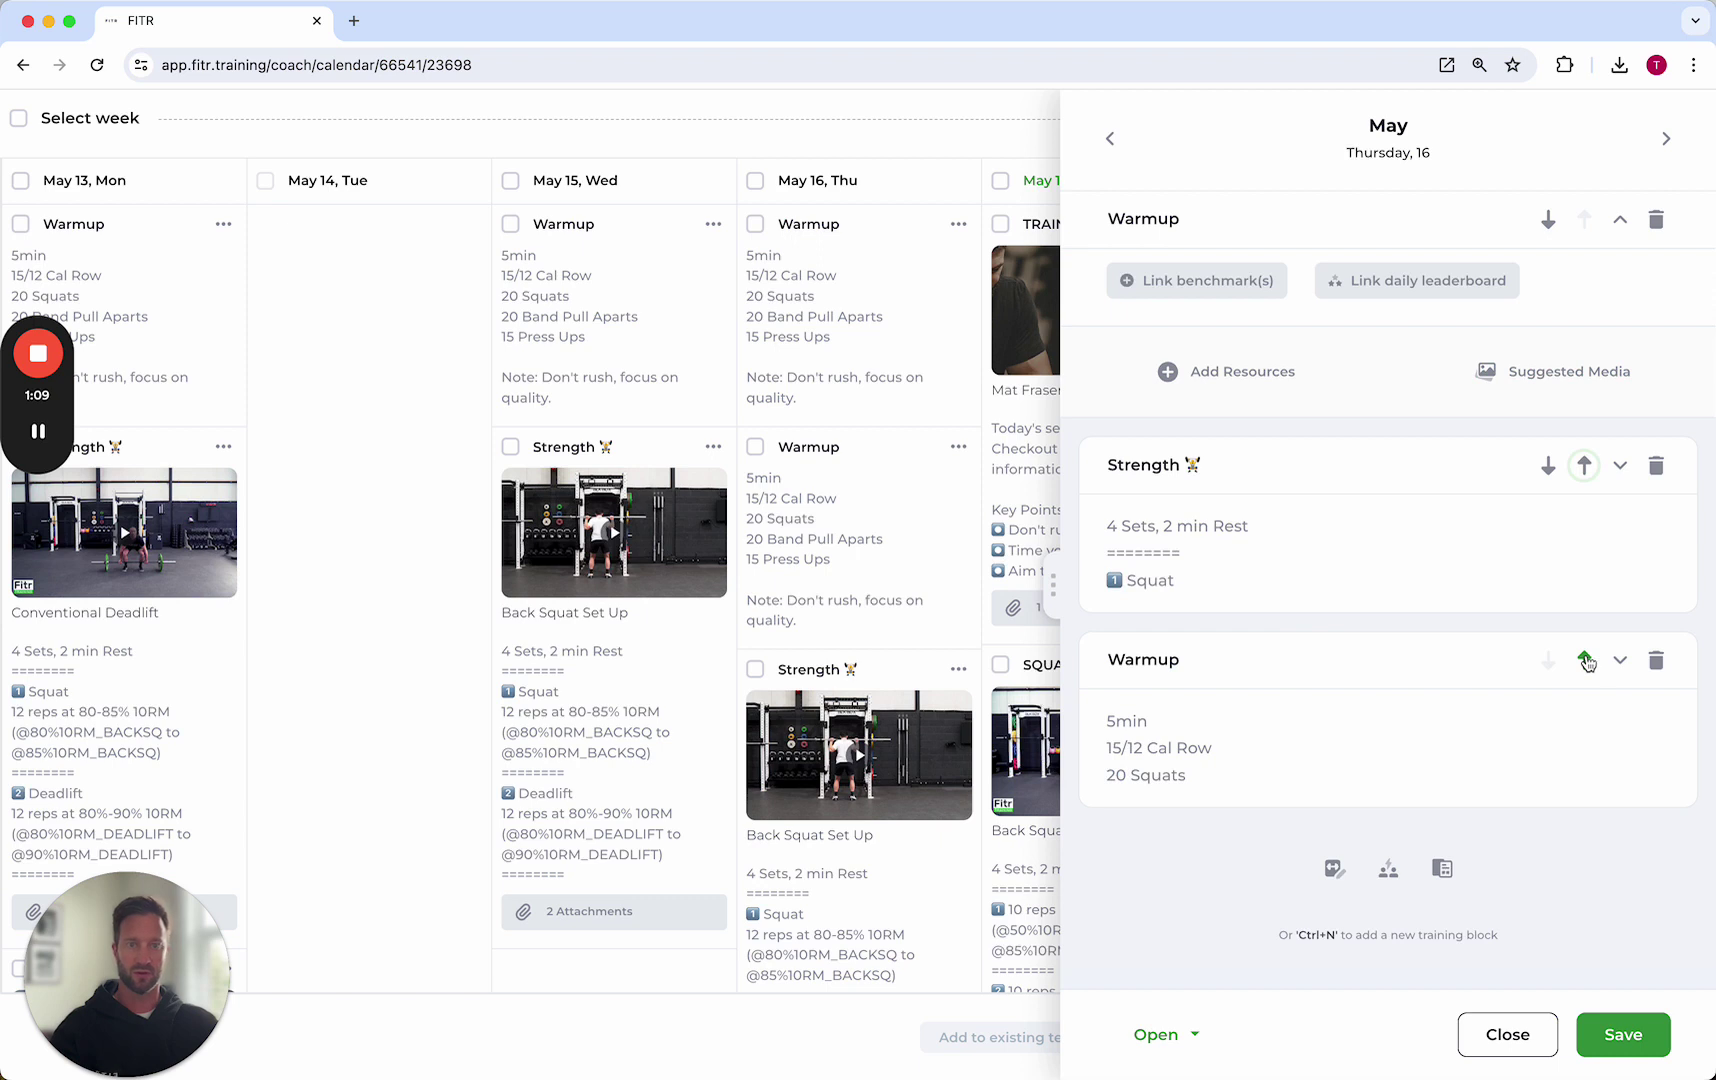
scroll(1406, 563, "up", 3)
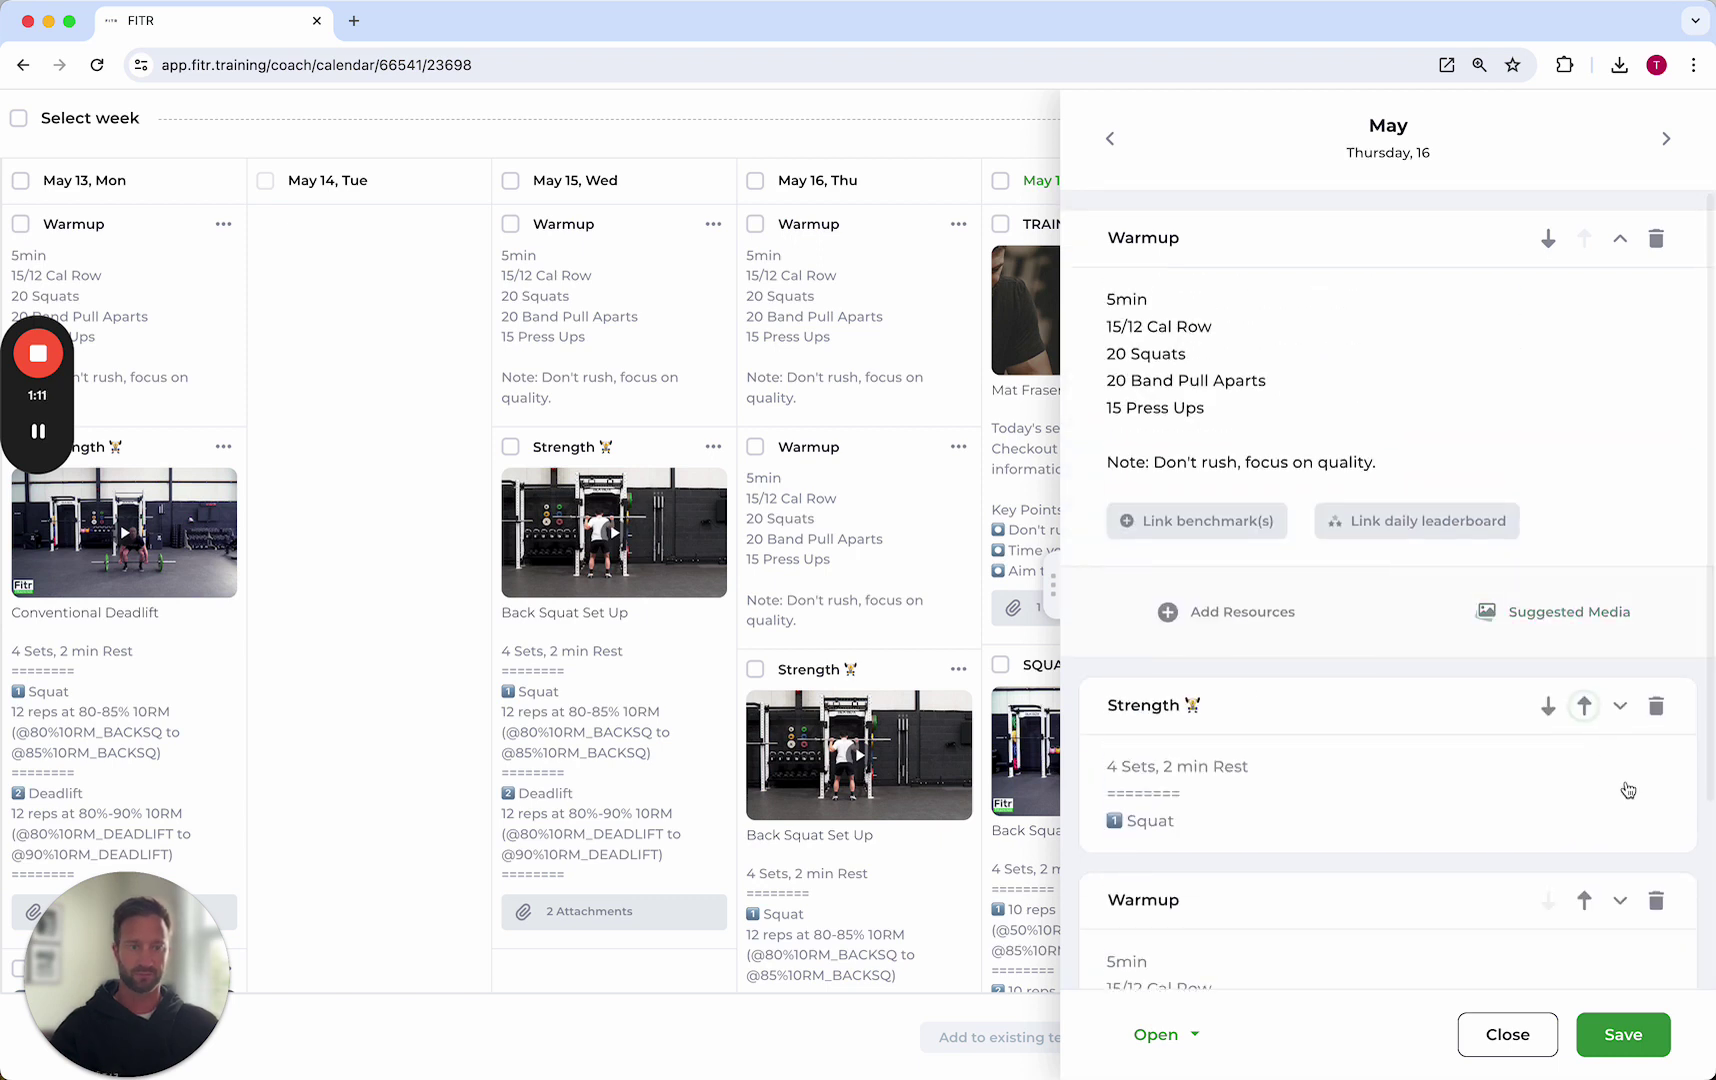
left_click(1626, 1036)
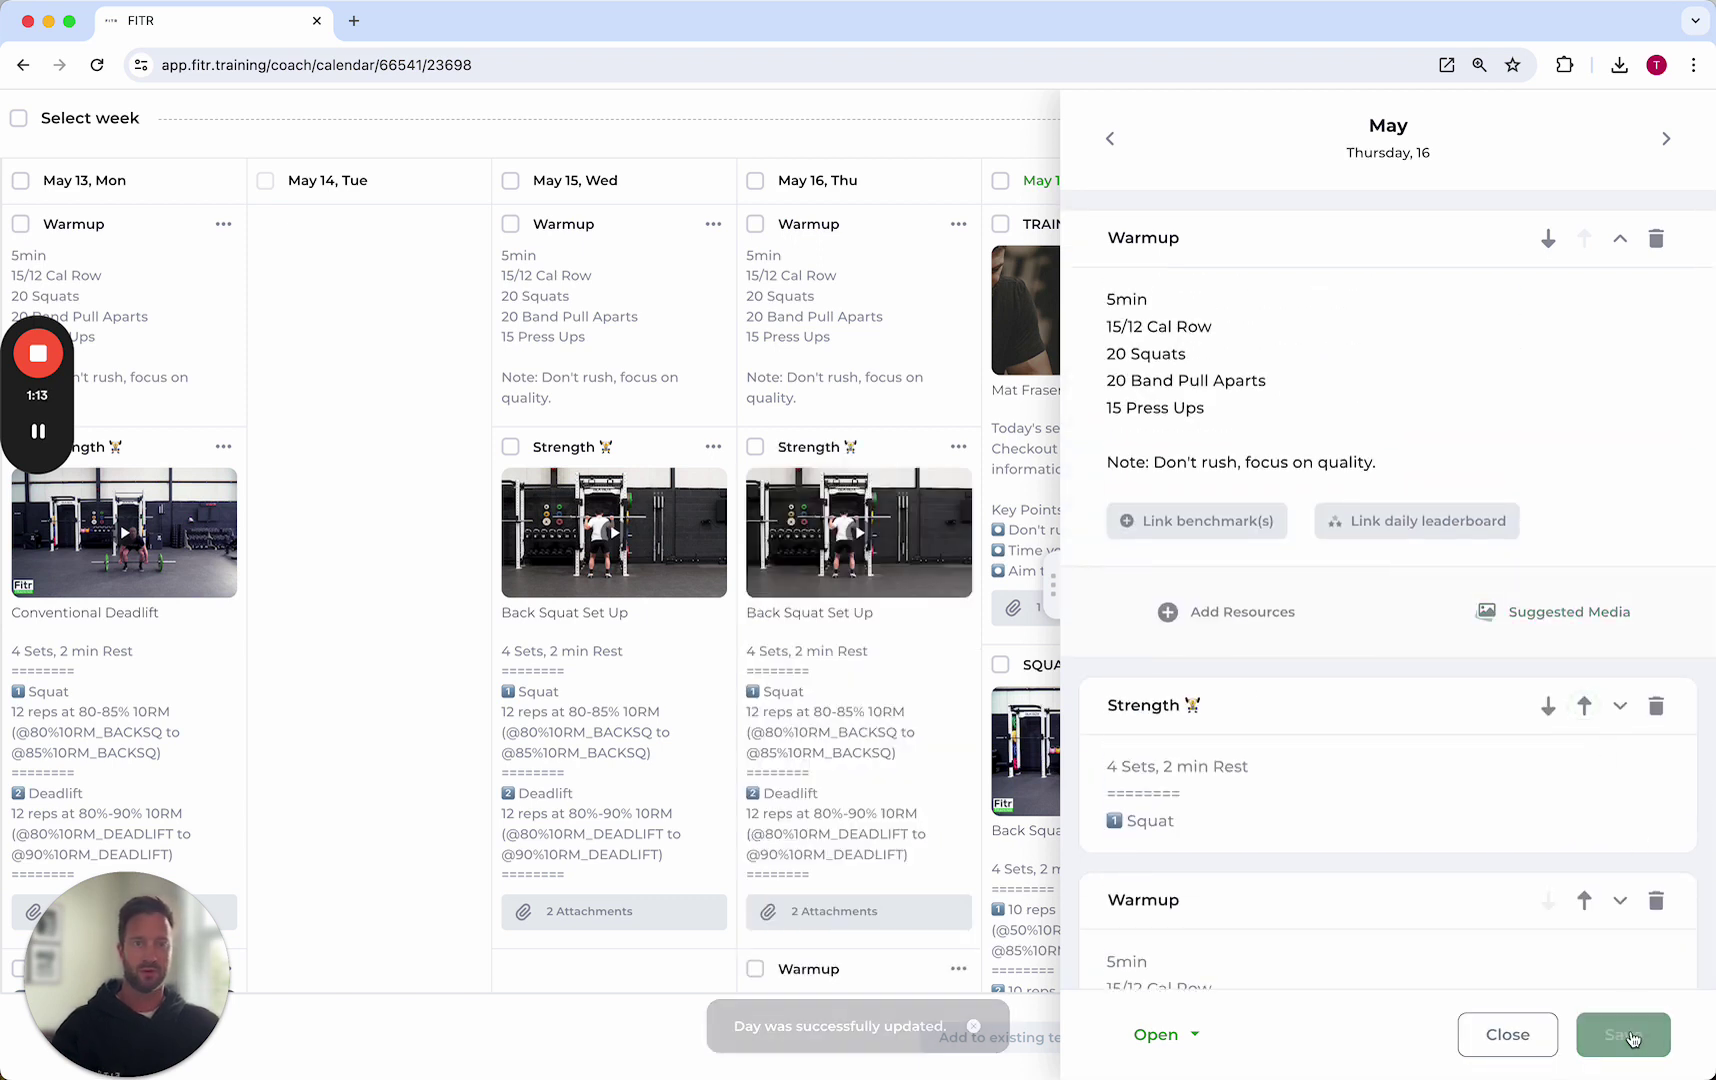
left_click(1507, 1034)
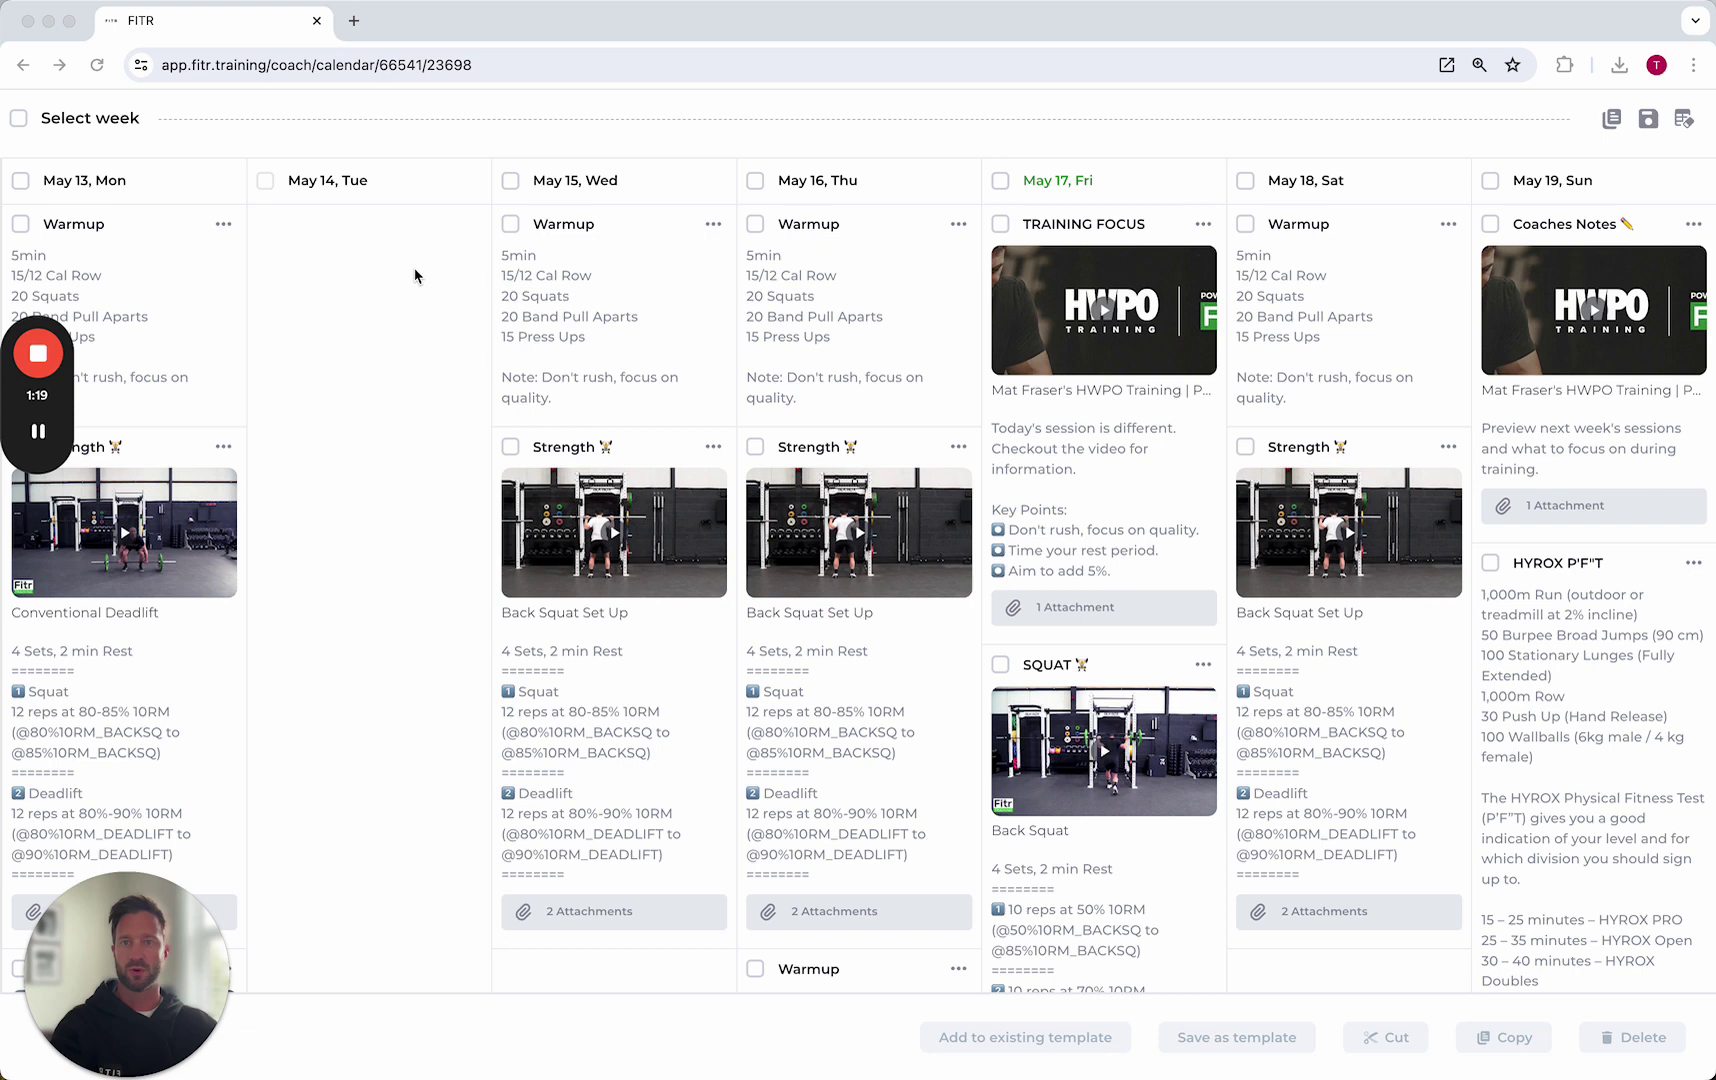
Step: Save Wednesday's Warmup and Strength blocks as a day template named EXAMPLE123
left_click(510, 181)
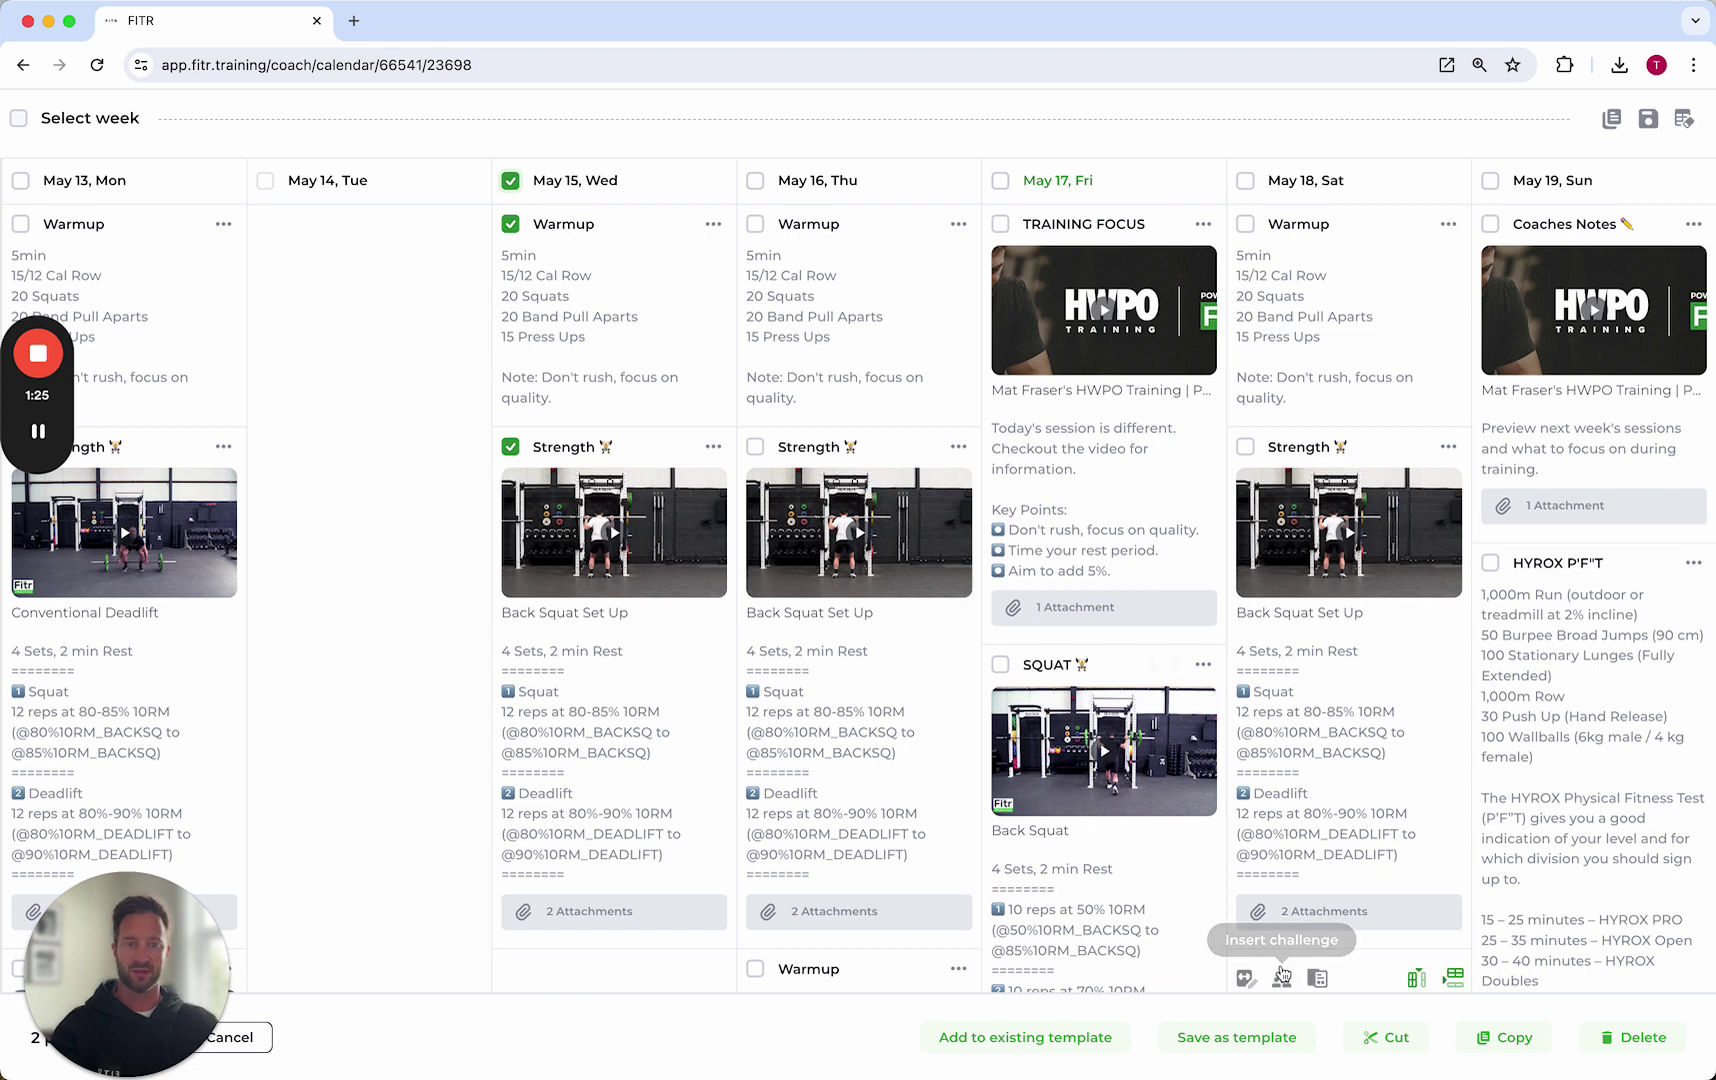
left_click(1243, 1043)
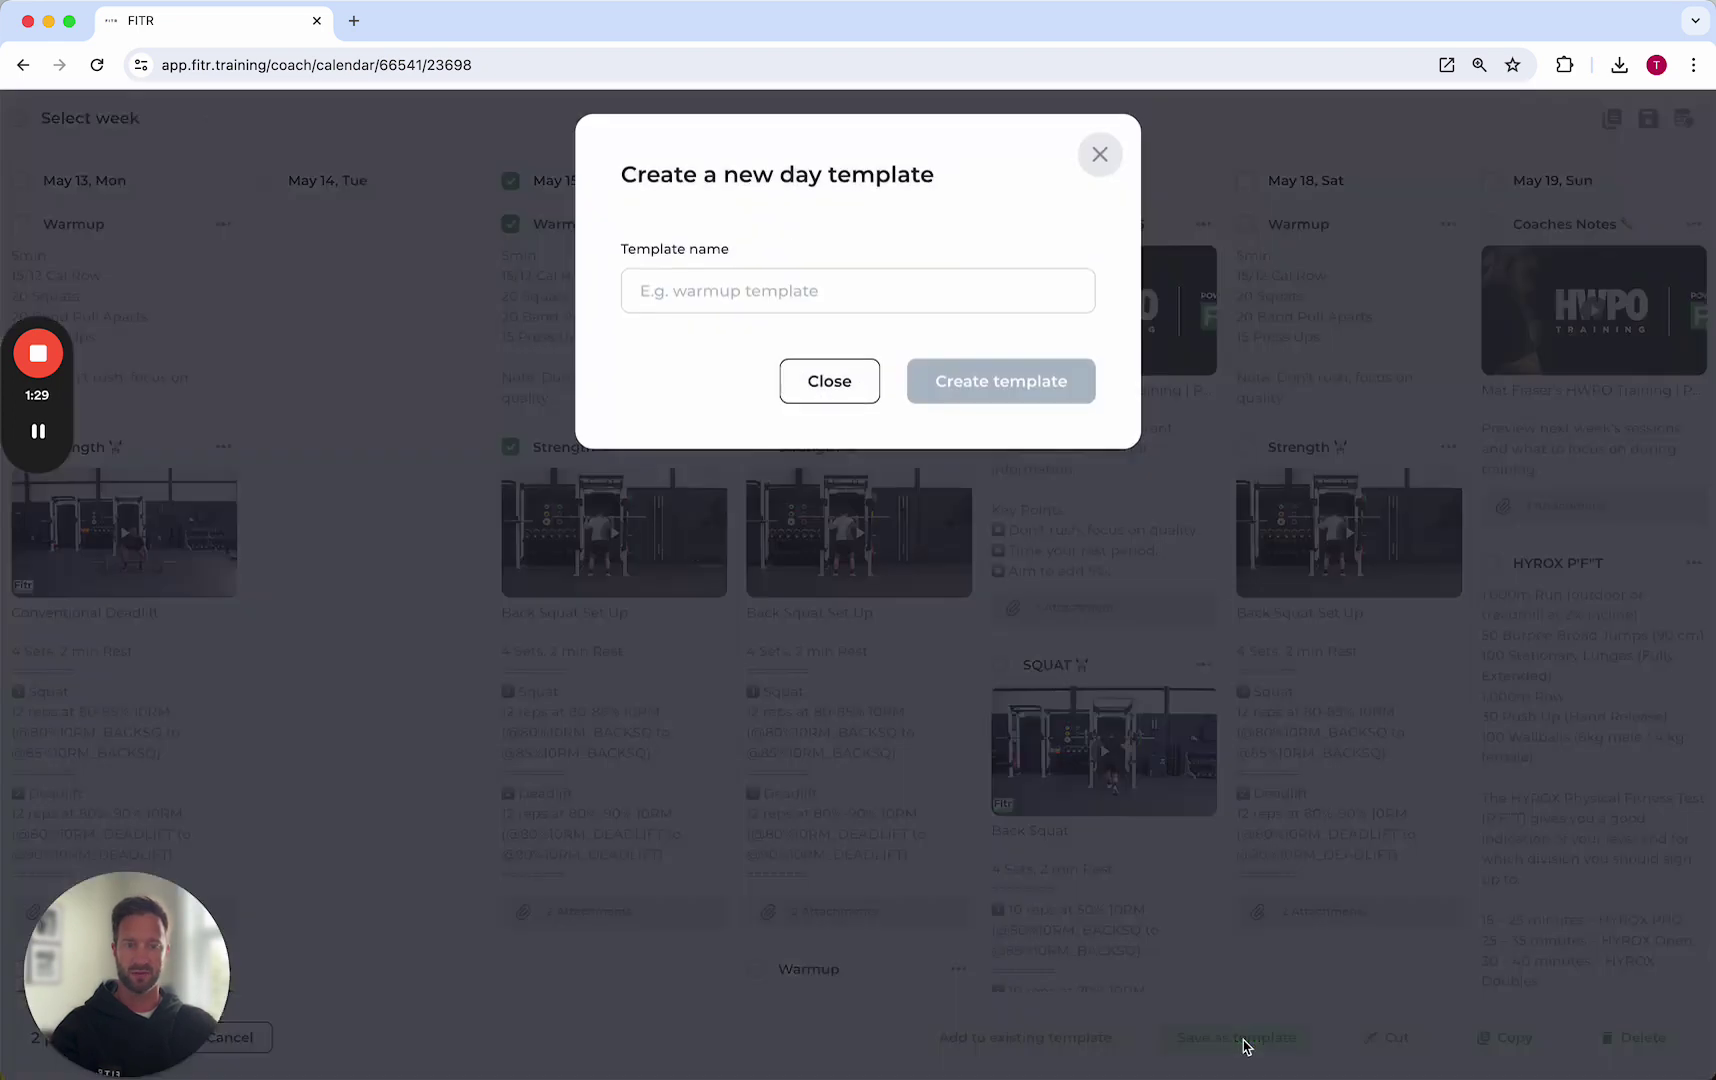
left_click(767, 297)
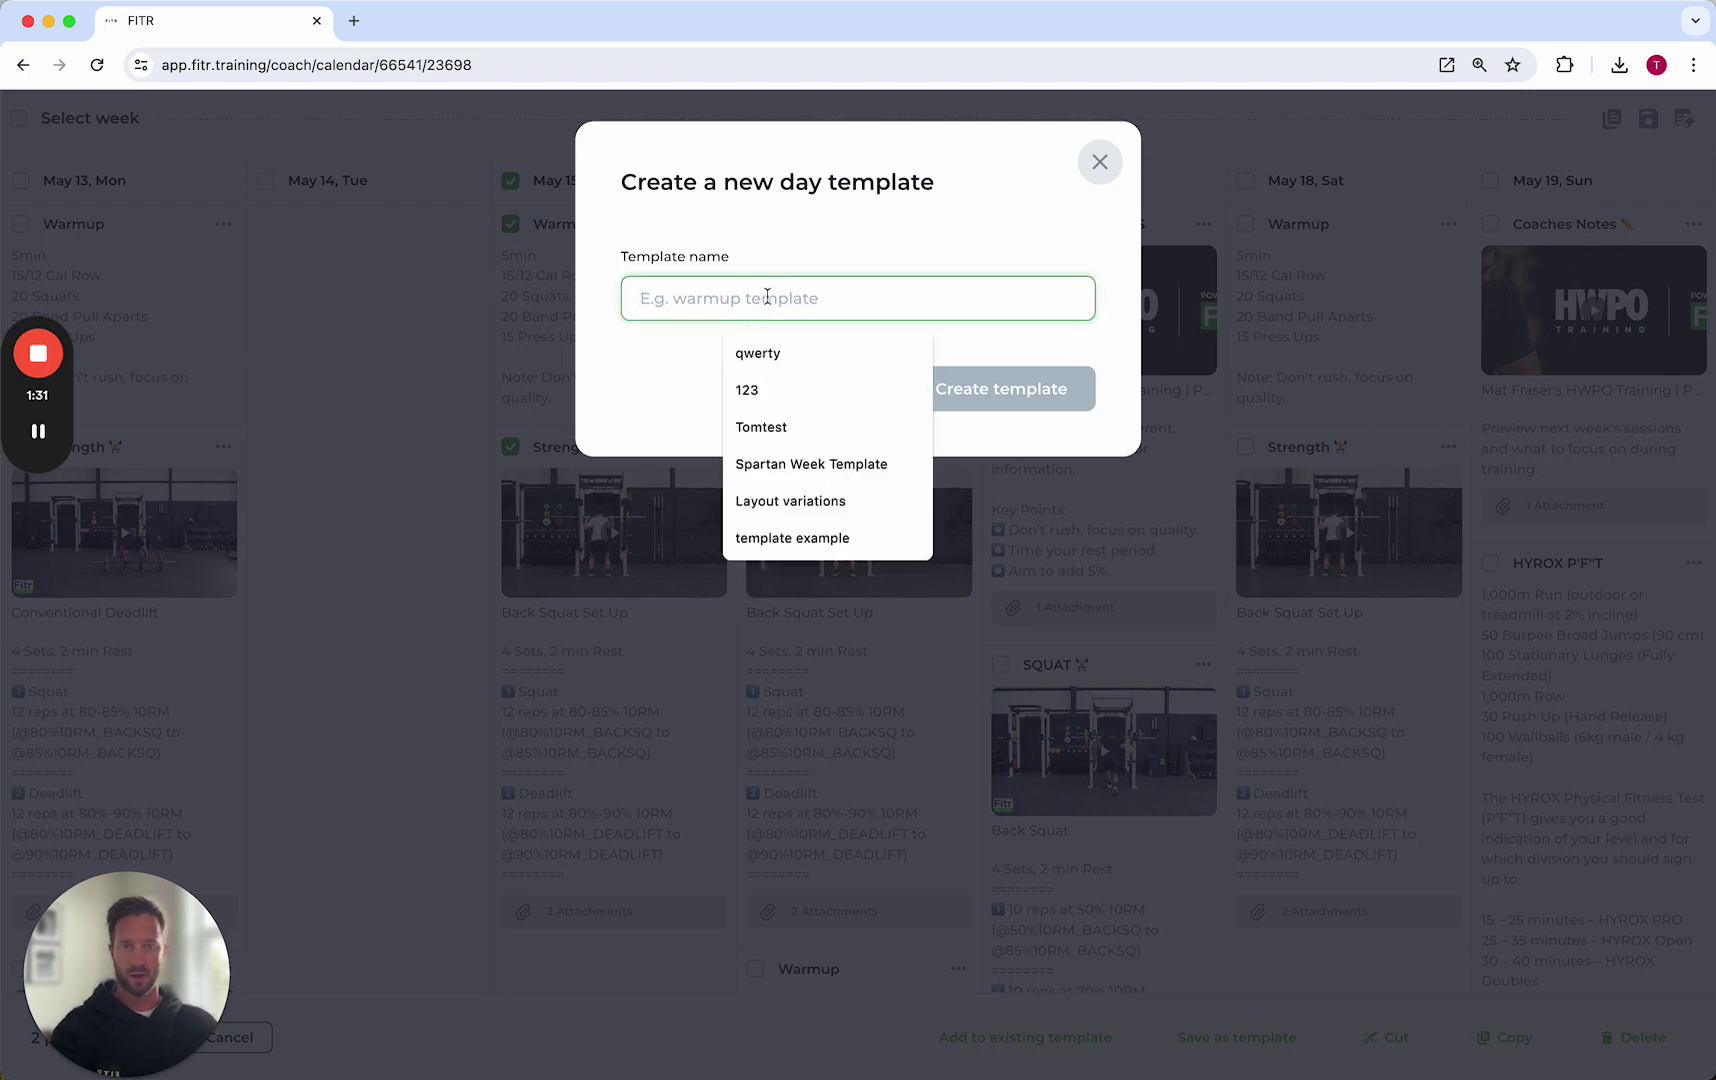
type("EXAMPL")
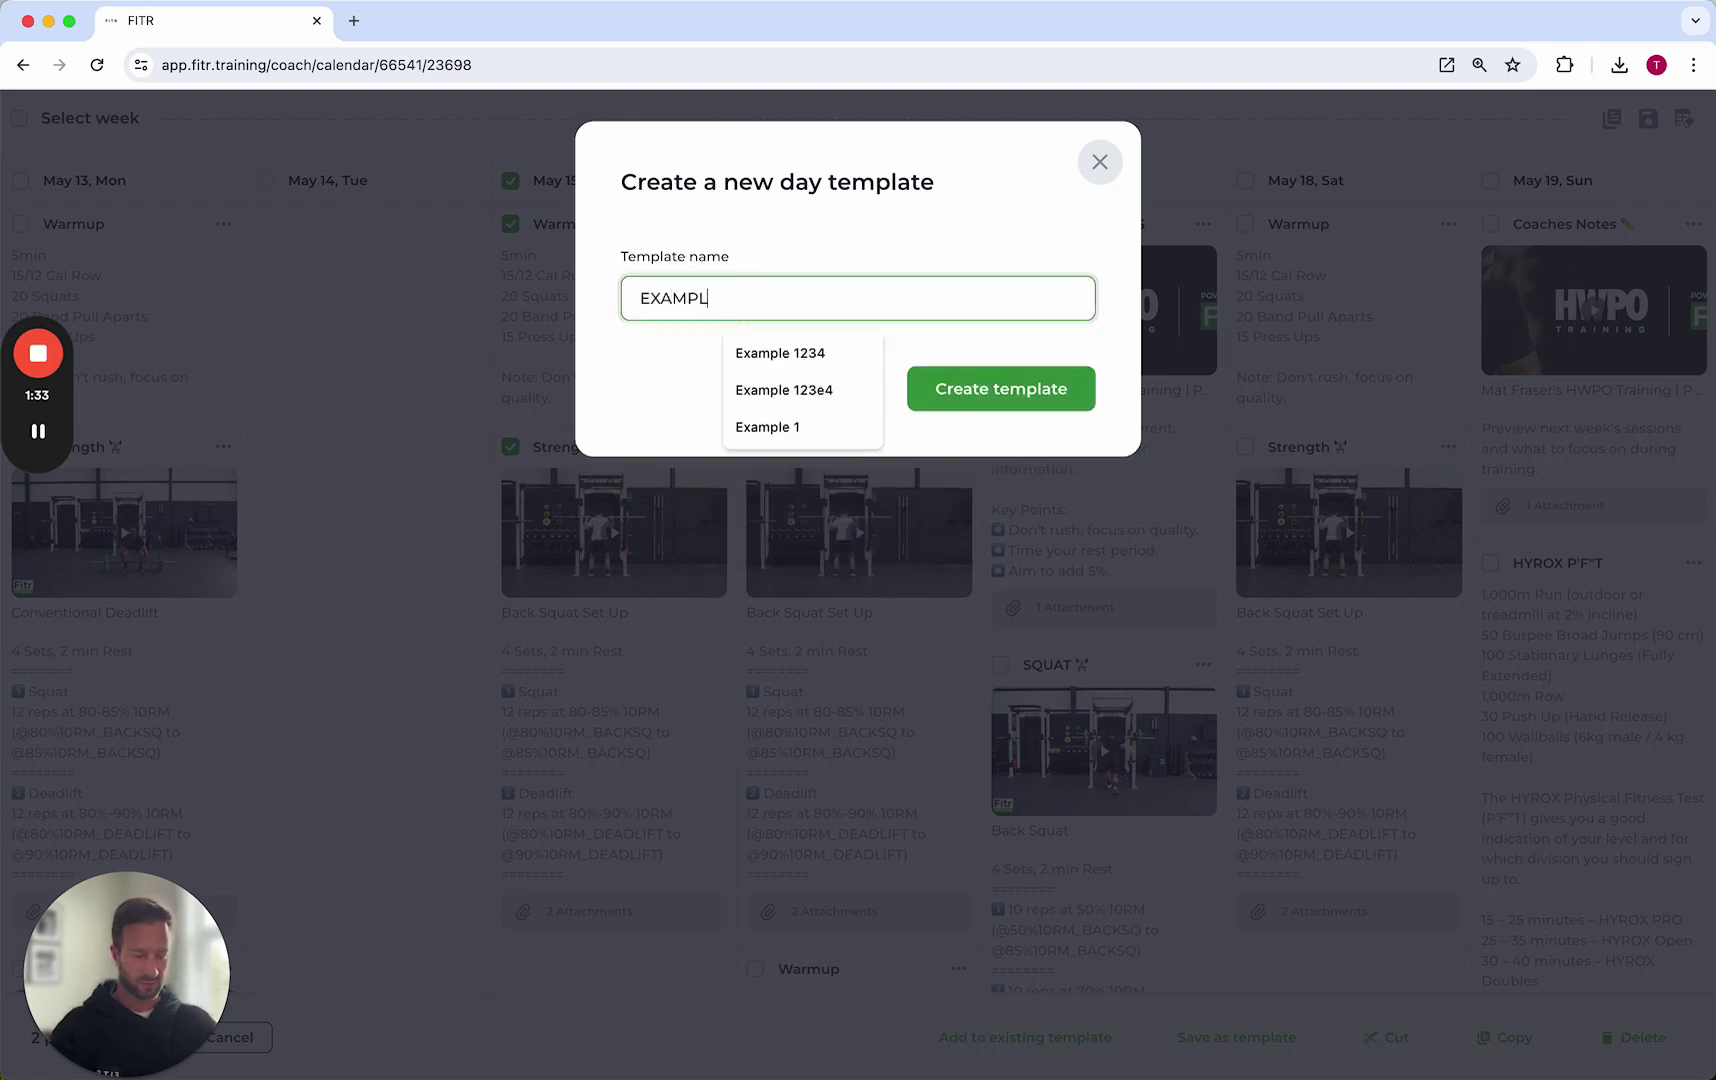
type("E123")
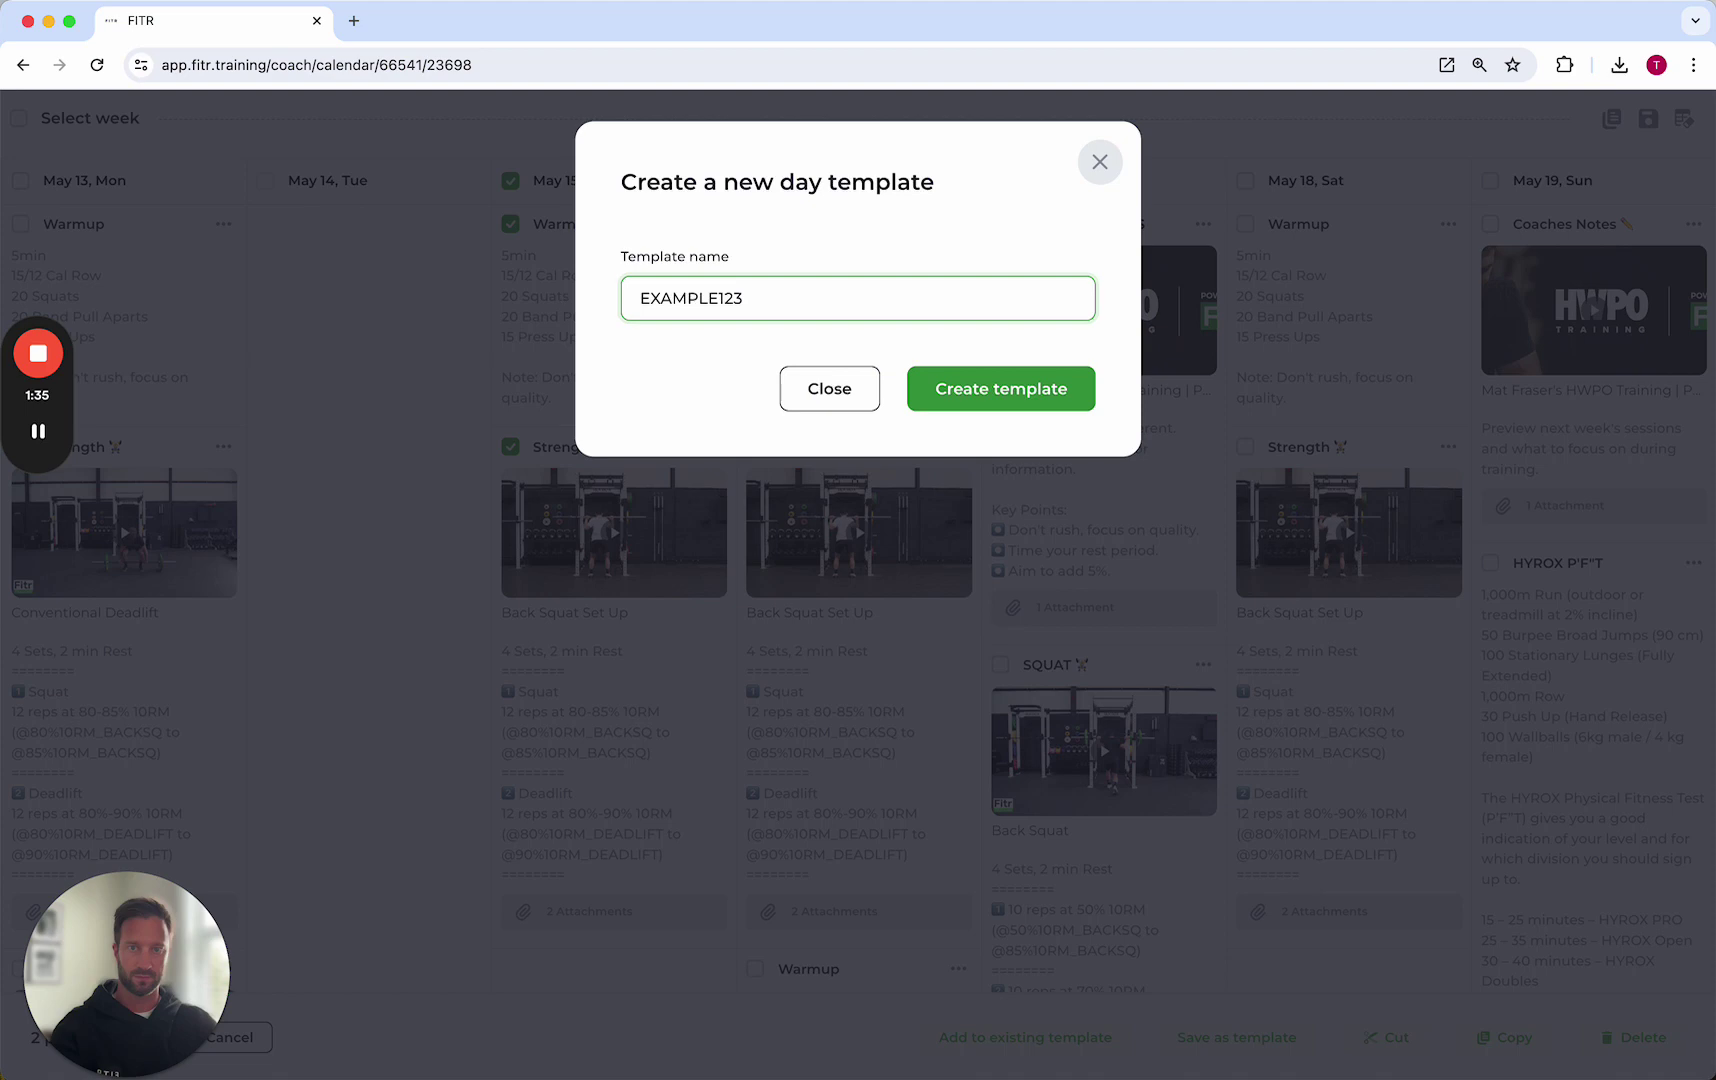
left_click(1000, 387)
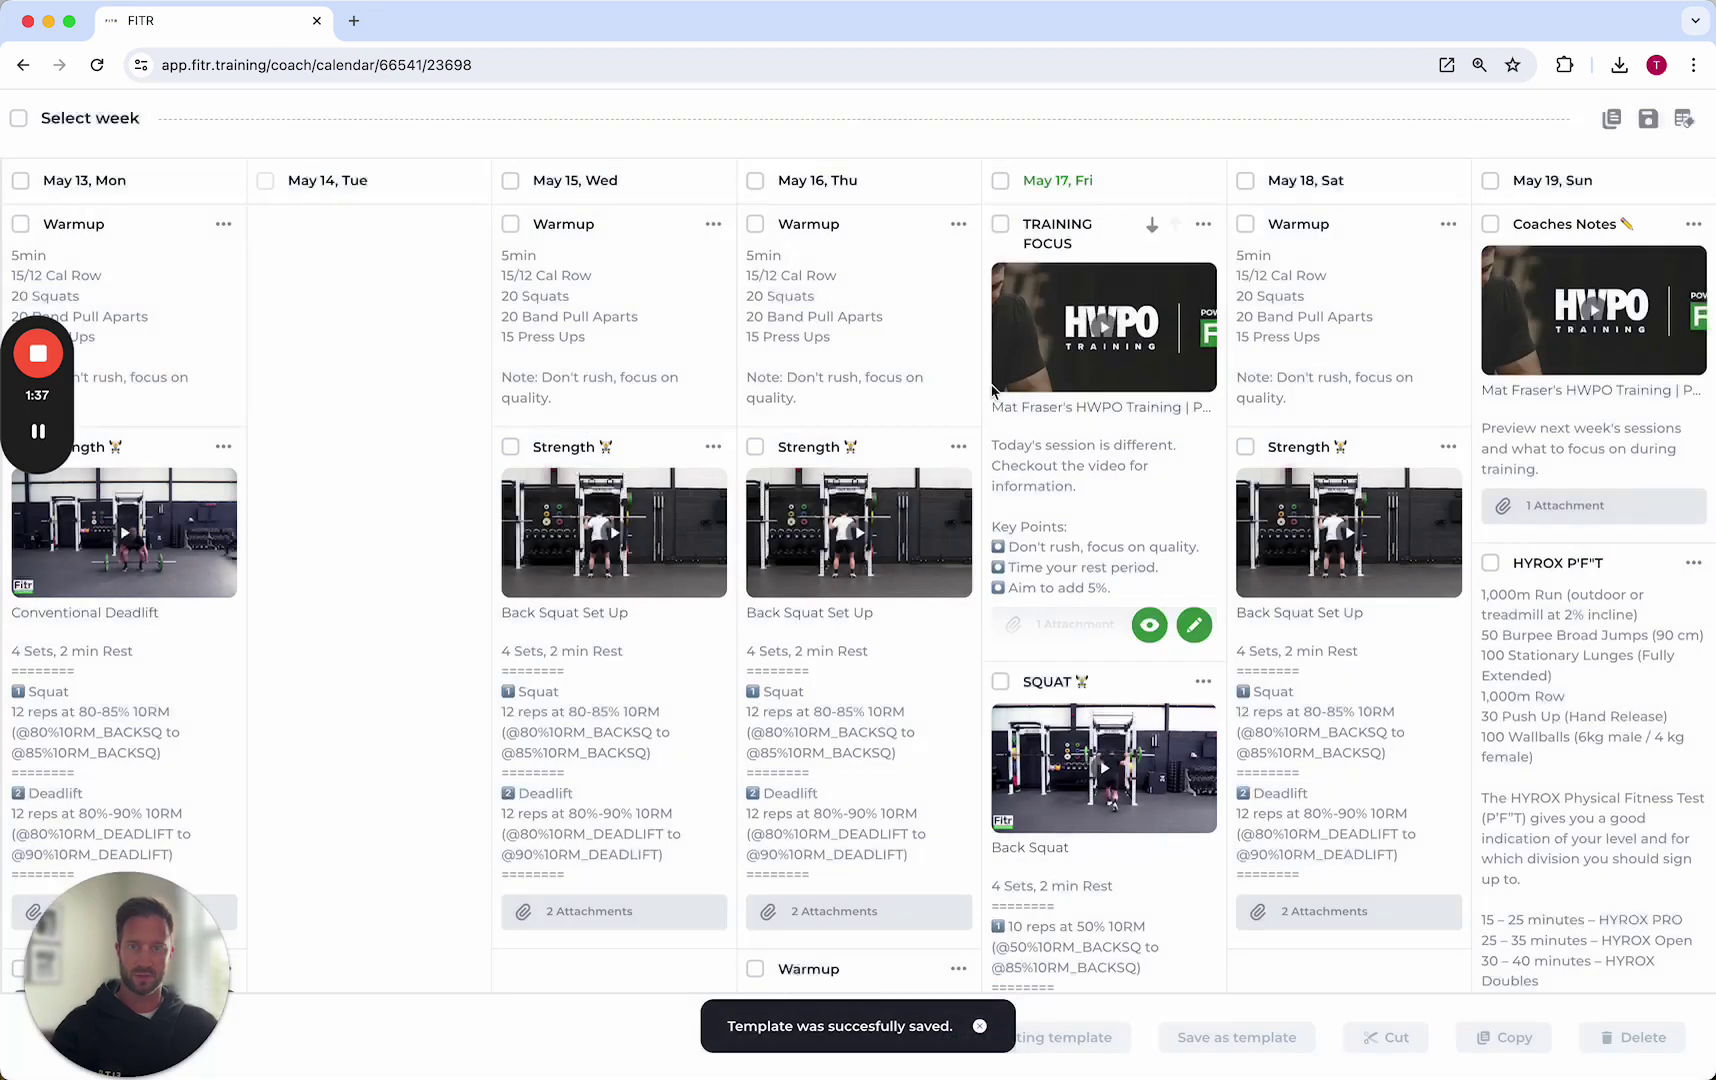
Step: Insert the EXAMPLE123 day template into the empty Tuesday, May 14
mouse_move(467, 330)
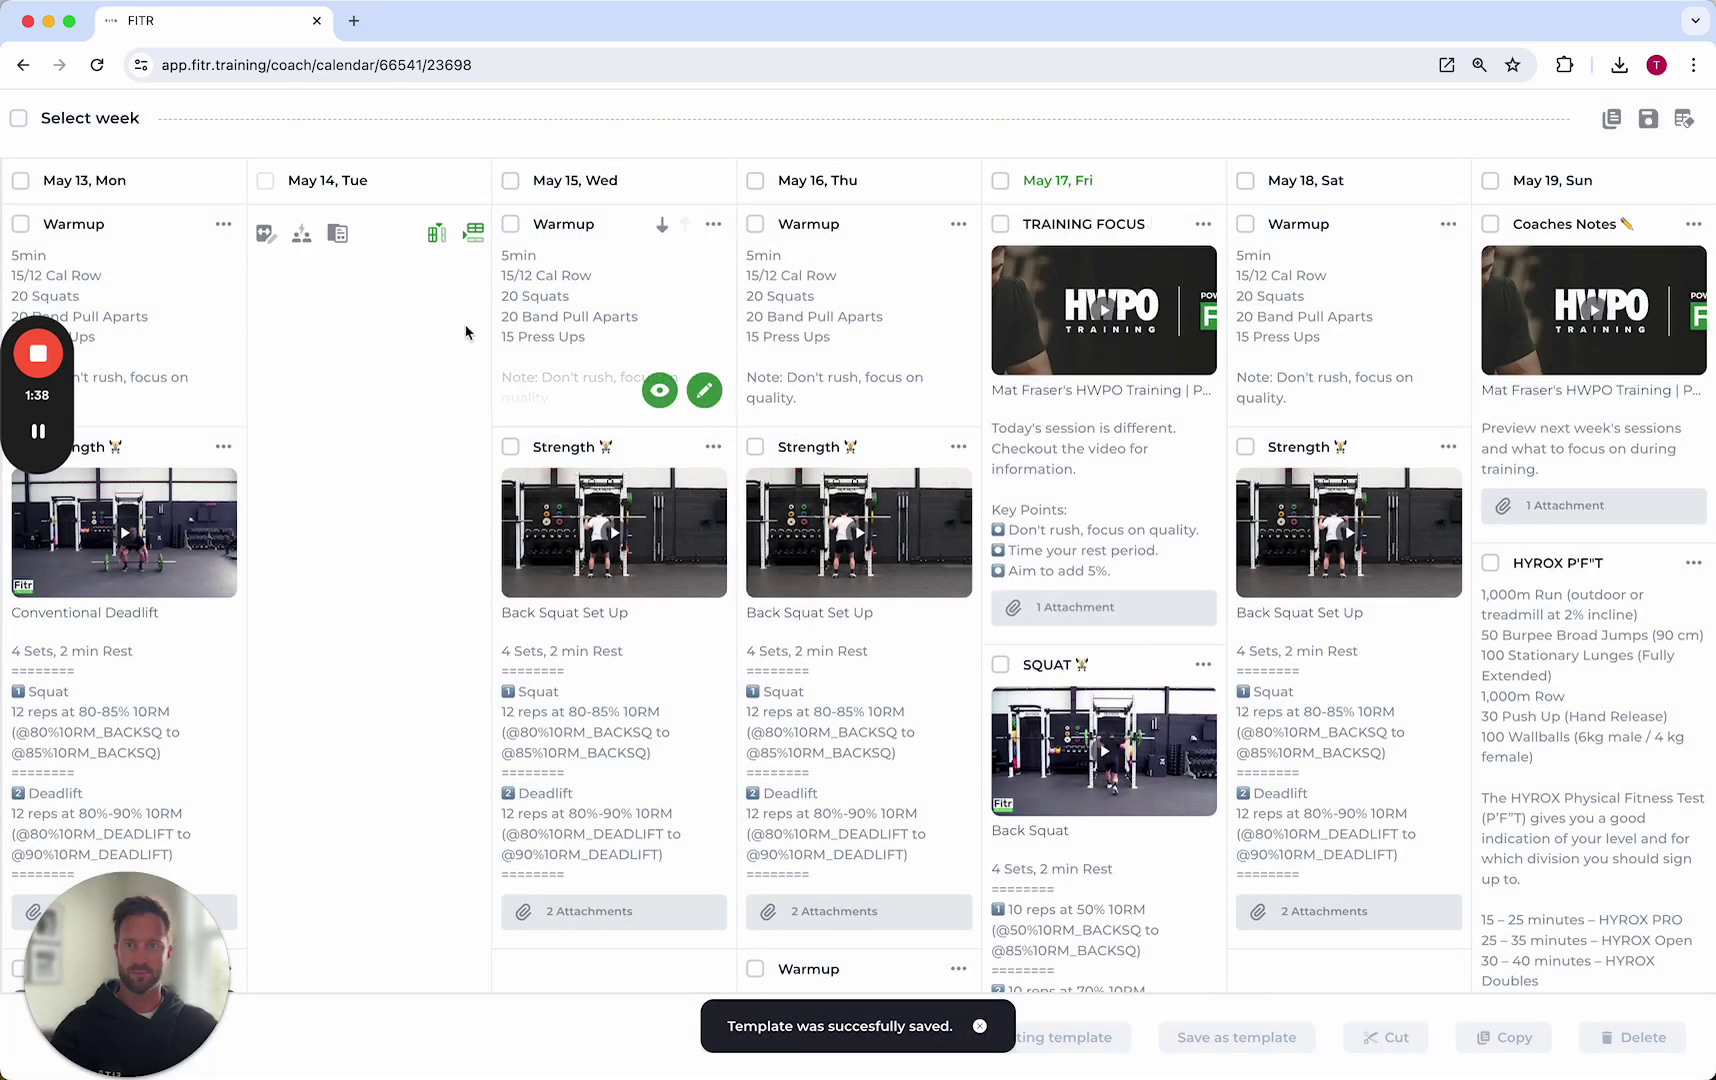
left_click(339, 235)
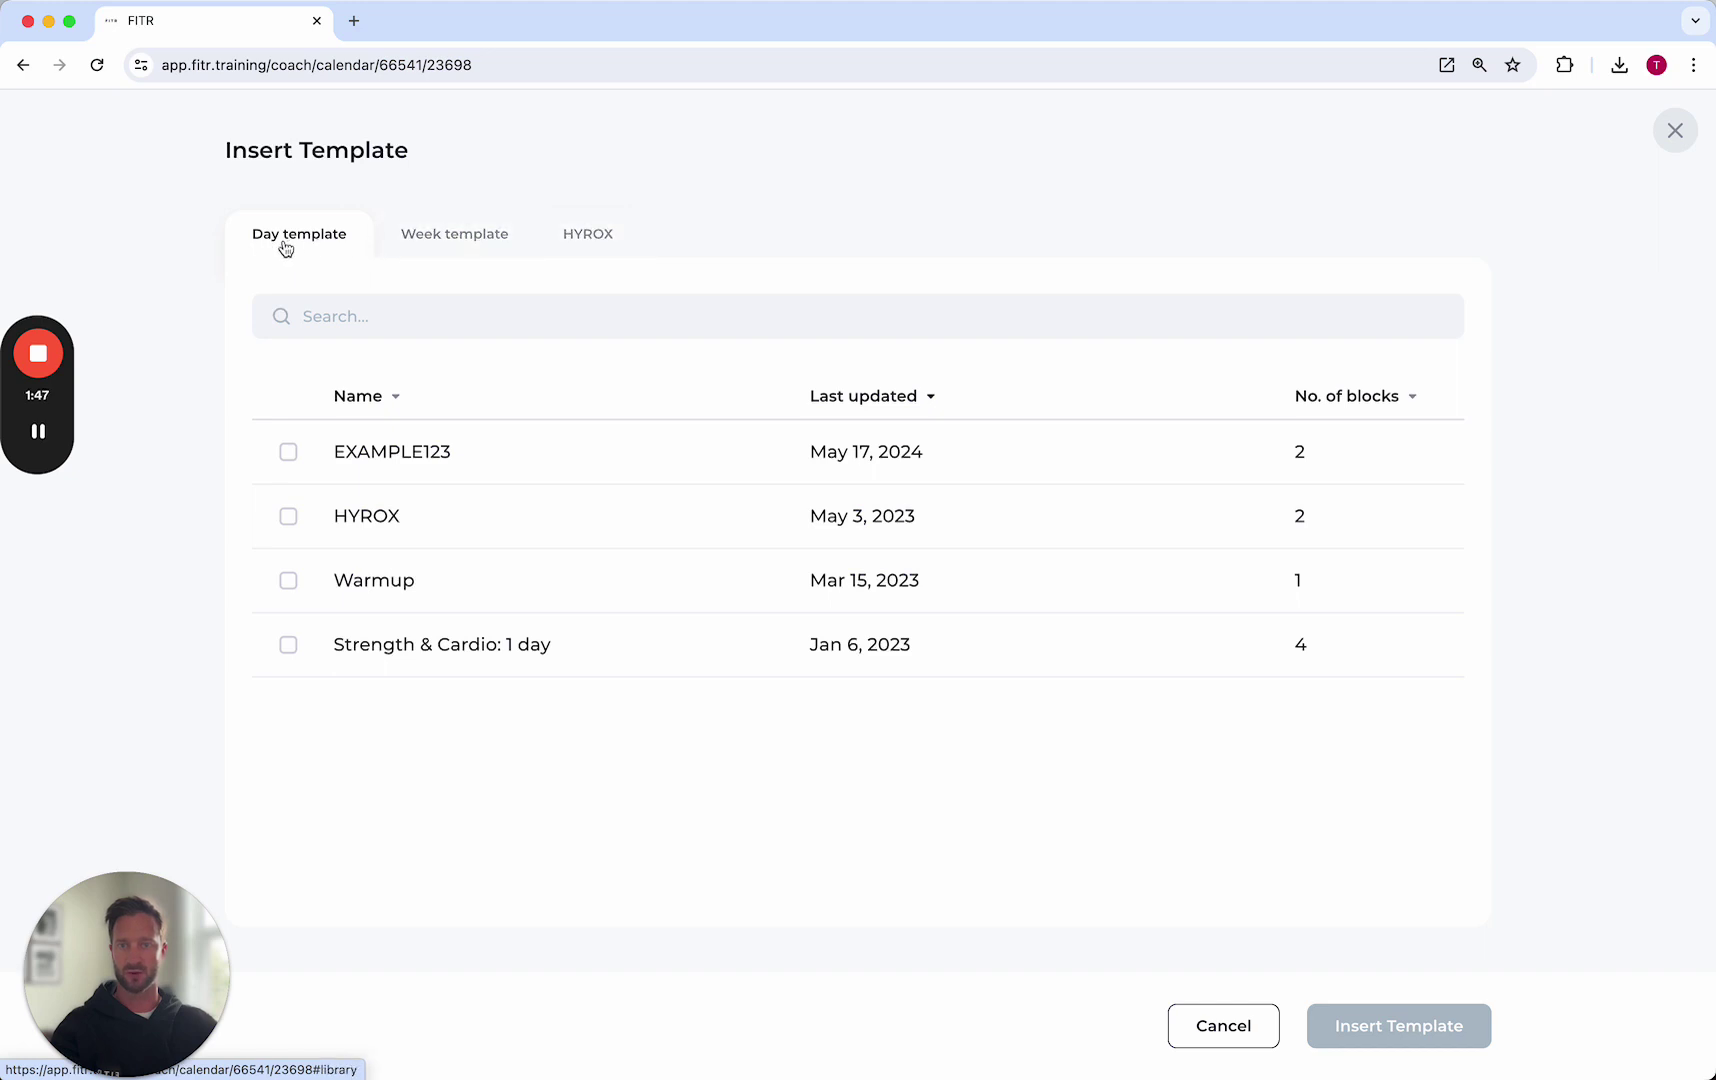
left_click(437, 245)
left_click(589, 240)
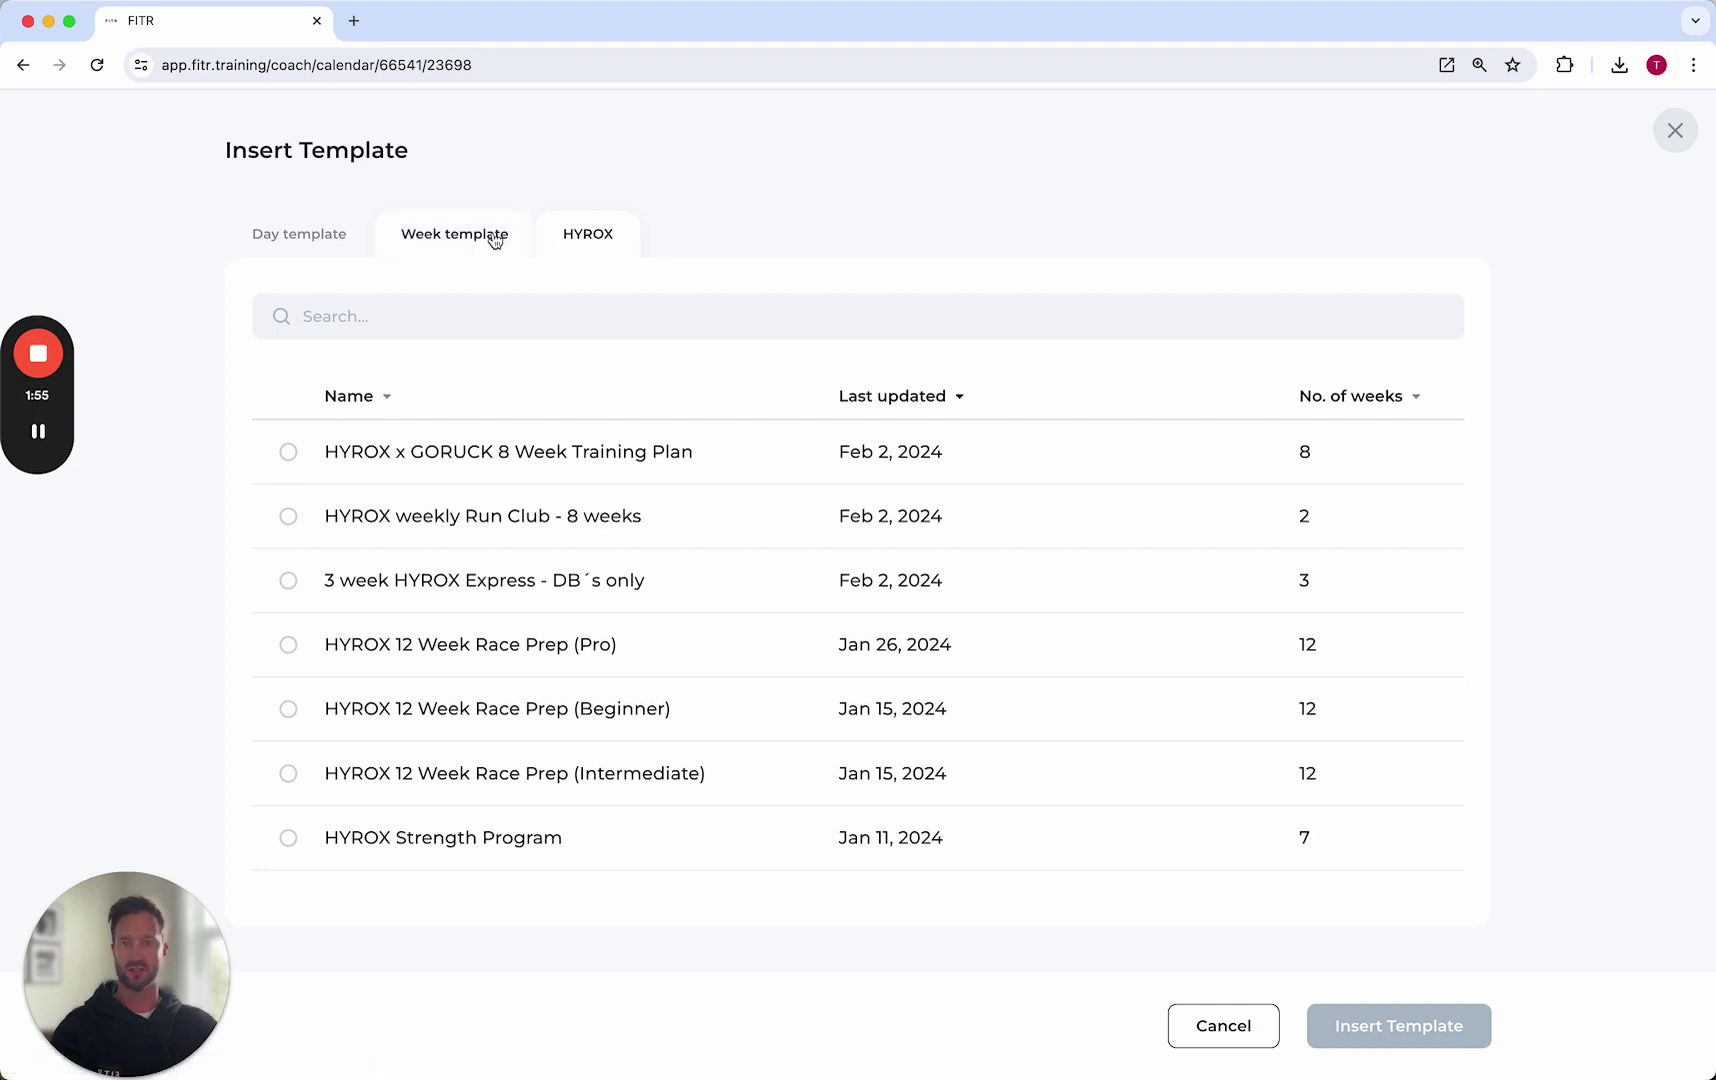
left_click(303, 242)
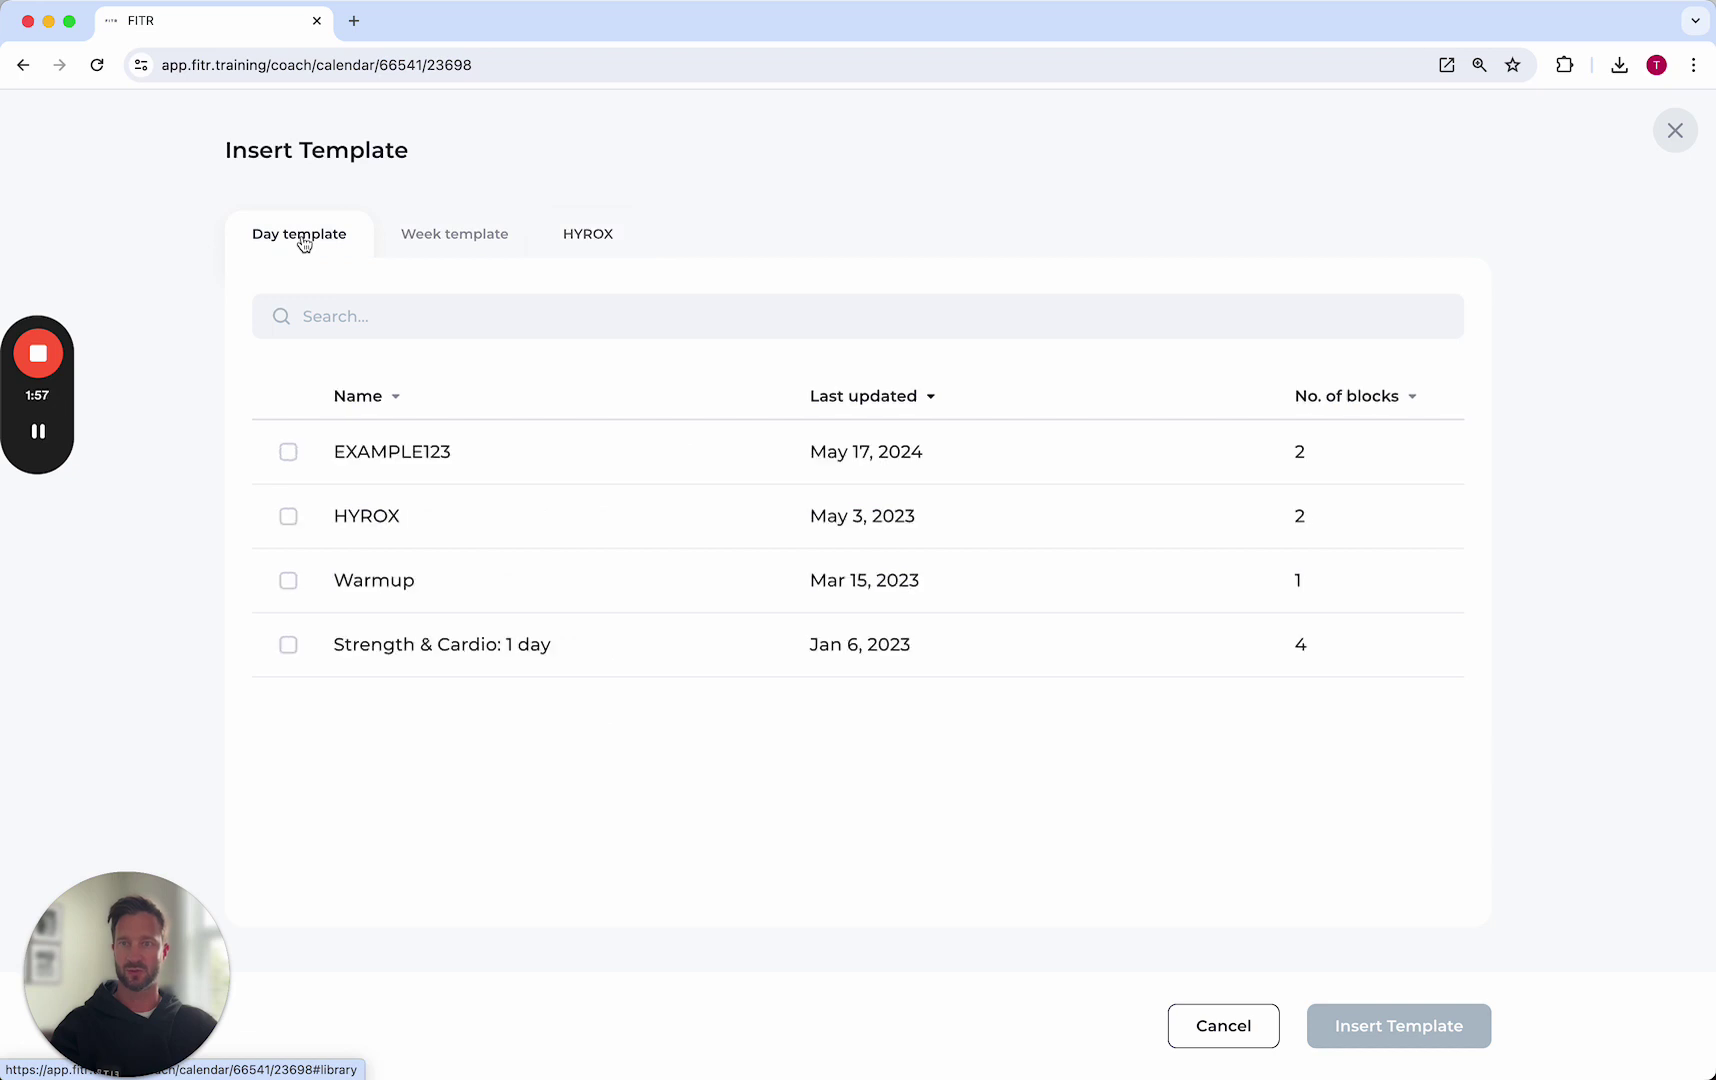
left_click(292, 458)
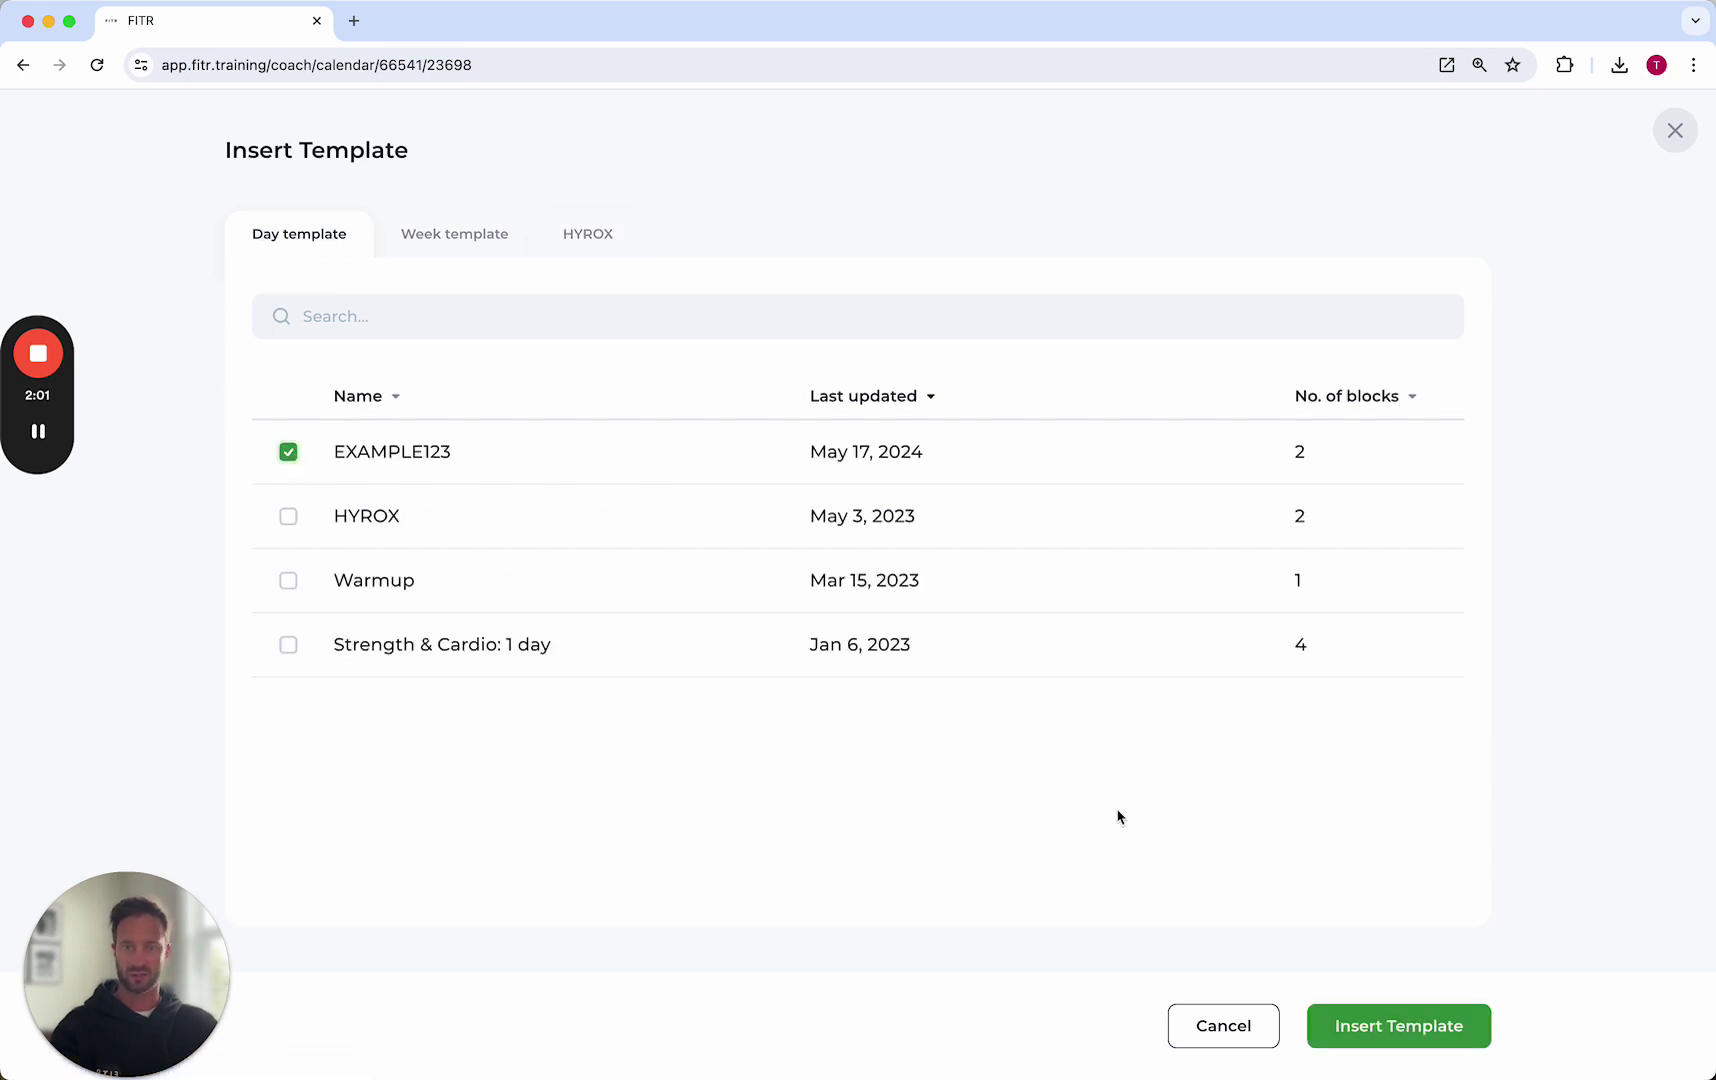
left_click(1390, 1034)
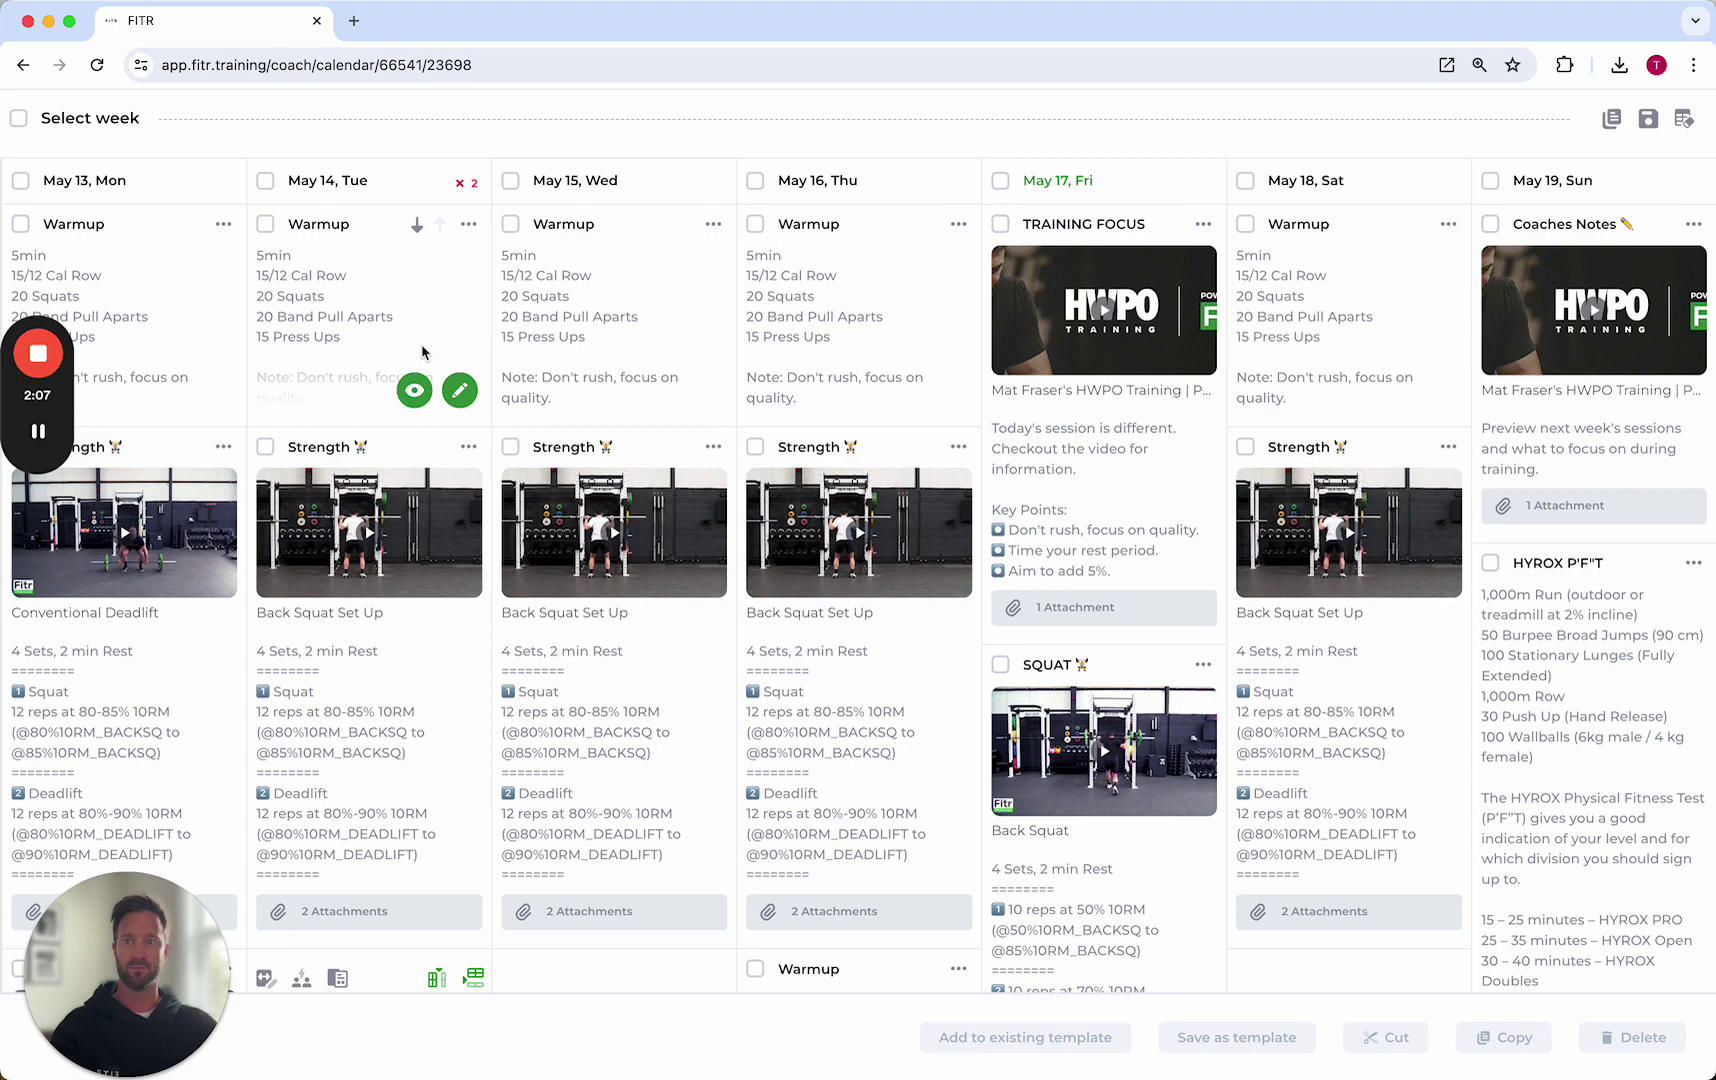
Step: Select the May 13–19 week, then dismiss the Save as template and Add to existing template dialogs
left_click(19, 120)
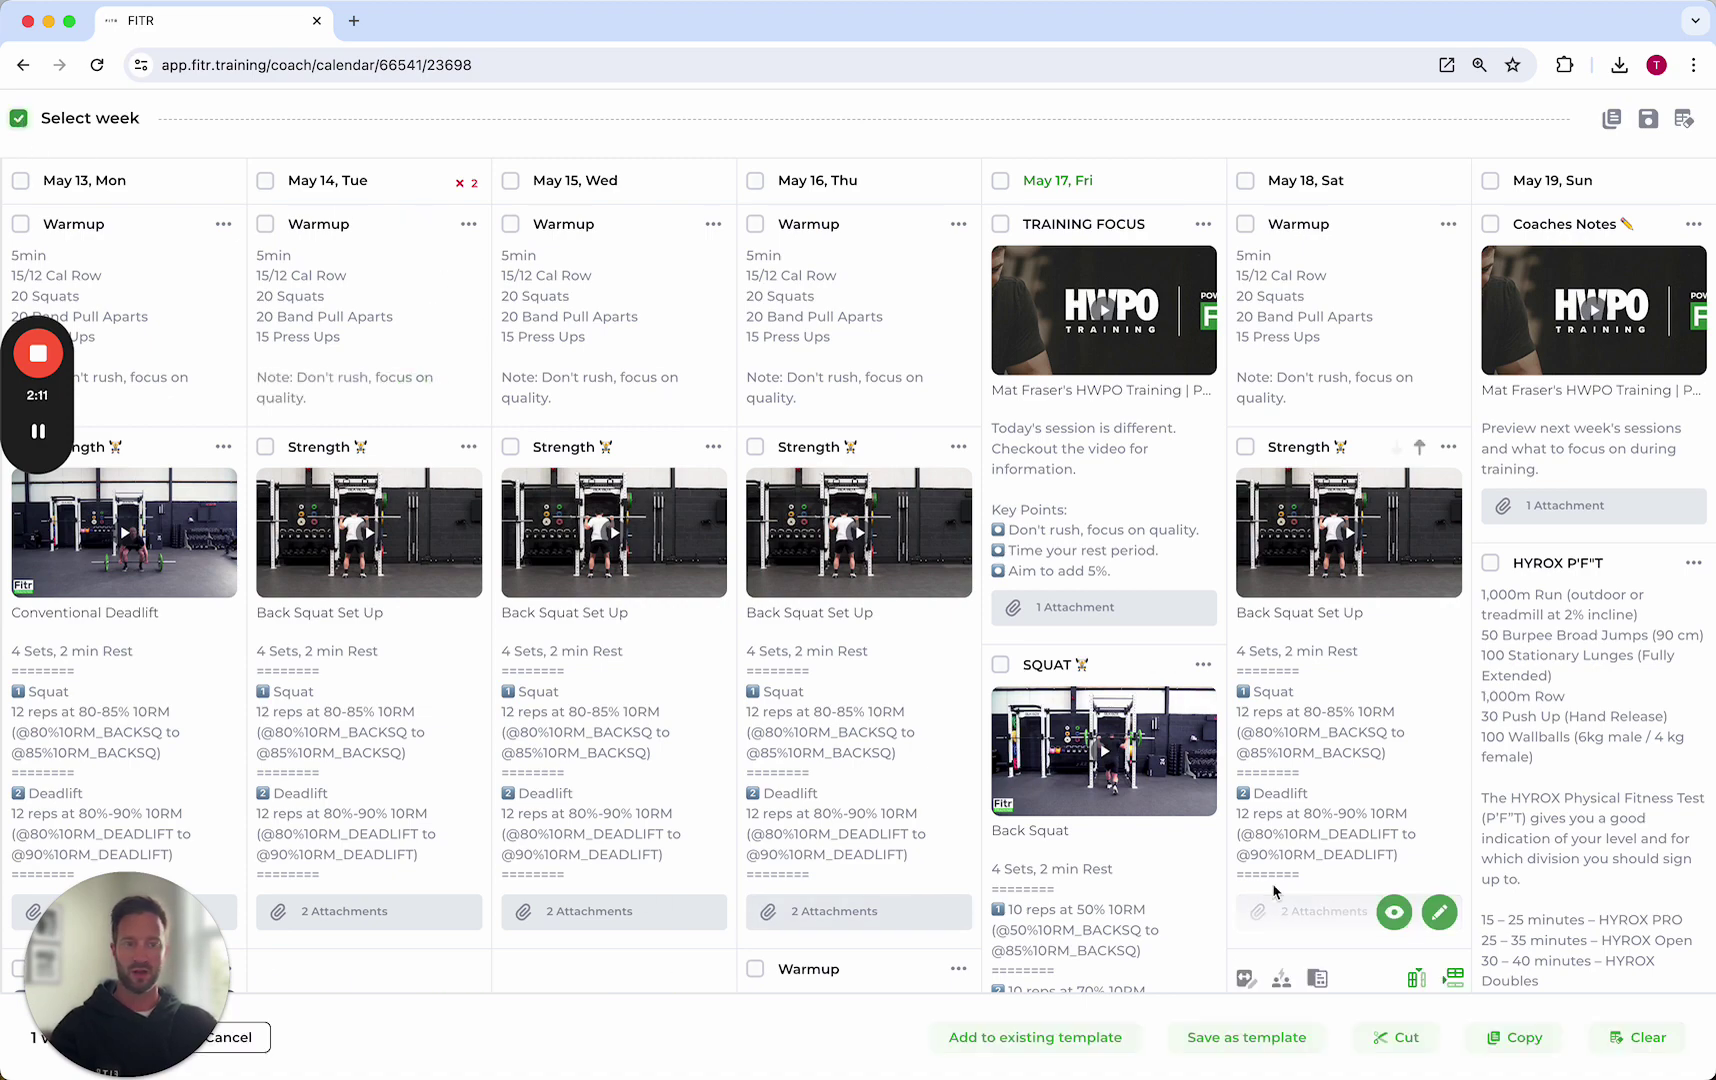
left_click(1229, 1040)
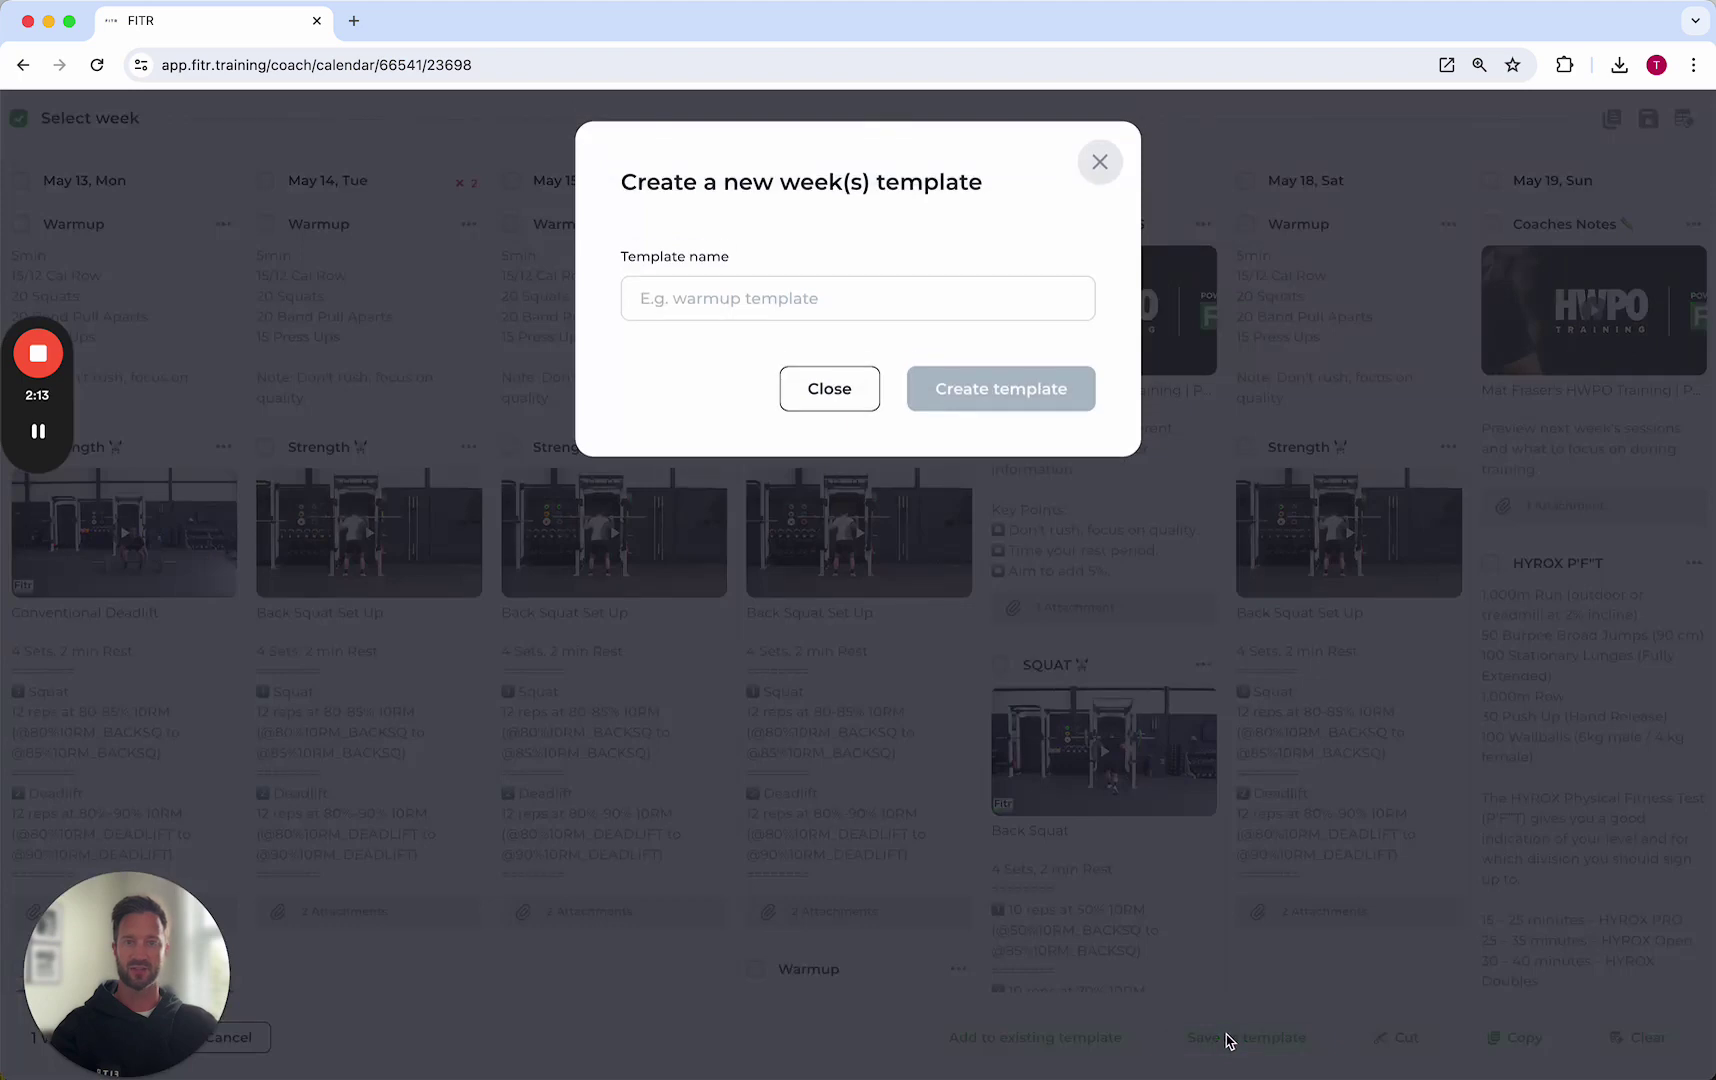
left_click(822, 387)
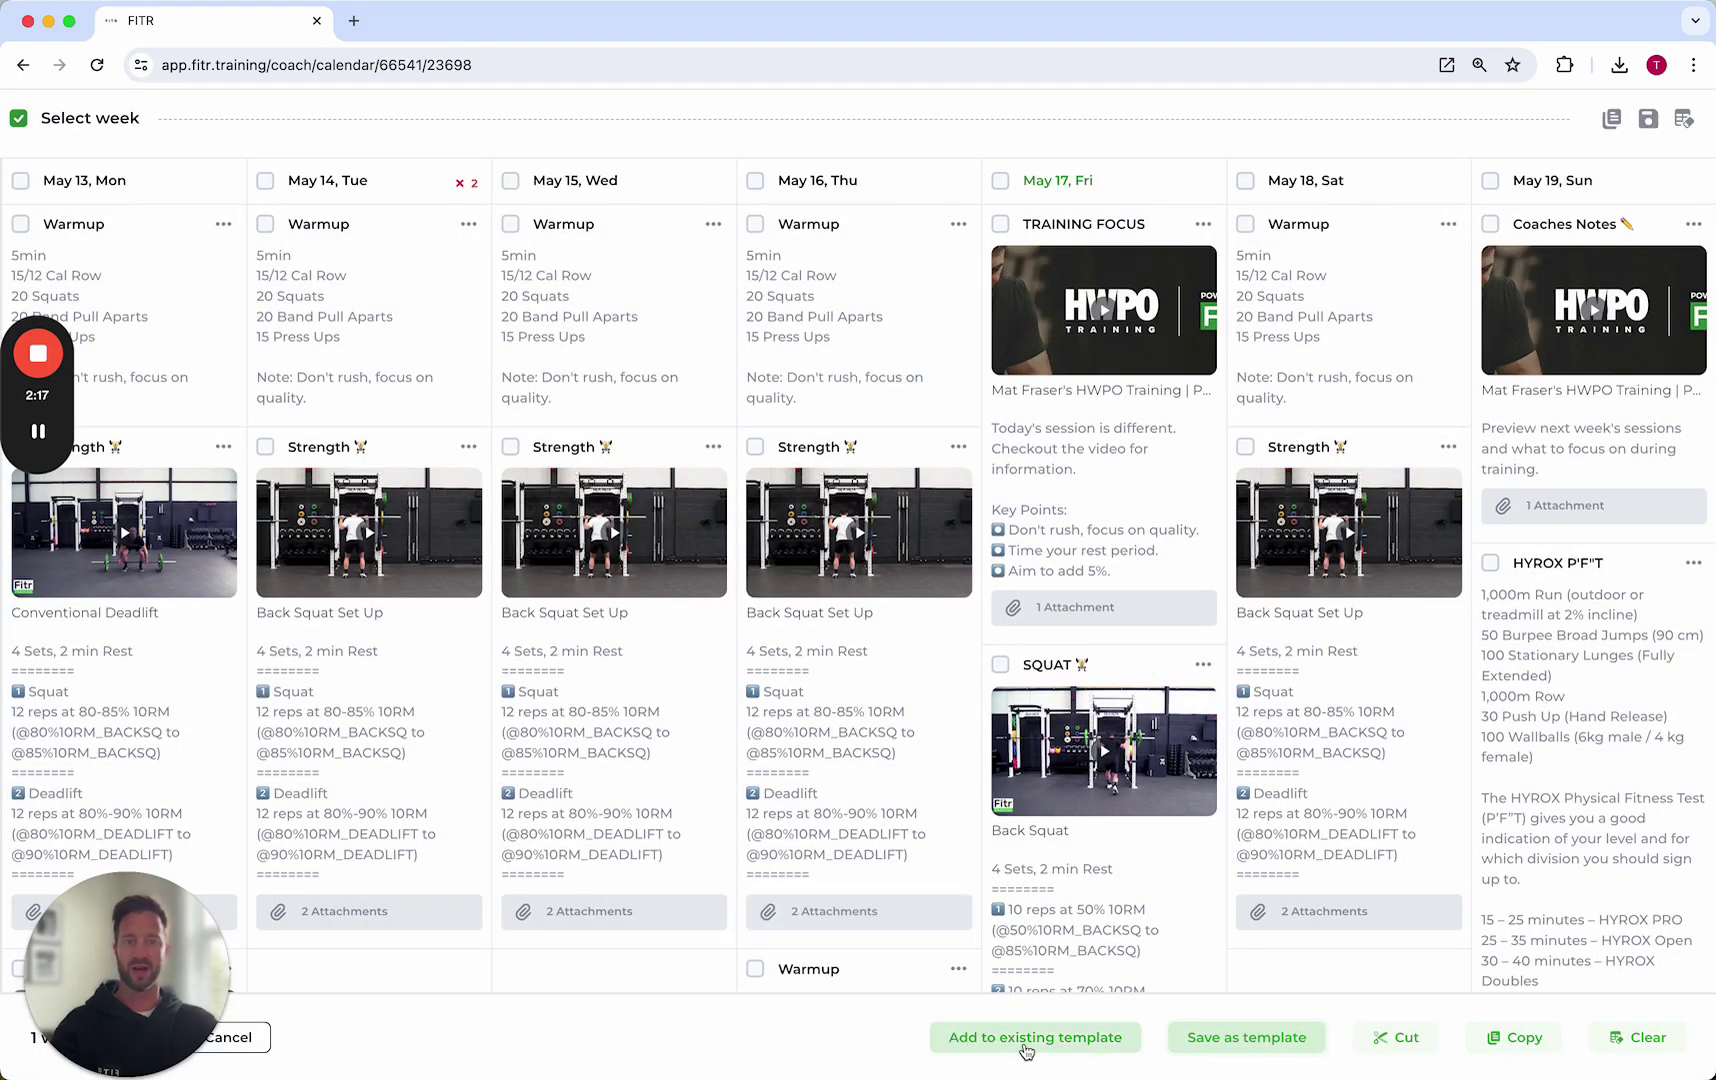
left_click(1066, 1045)
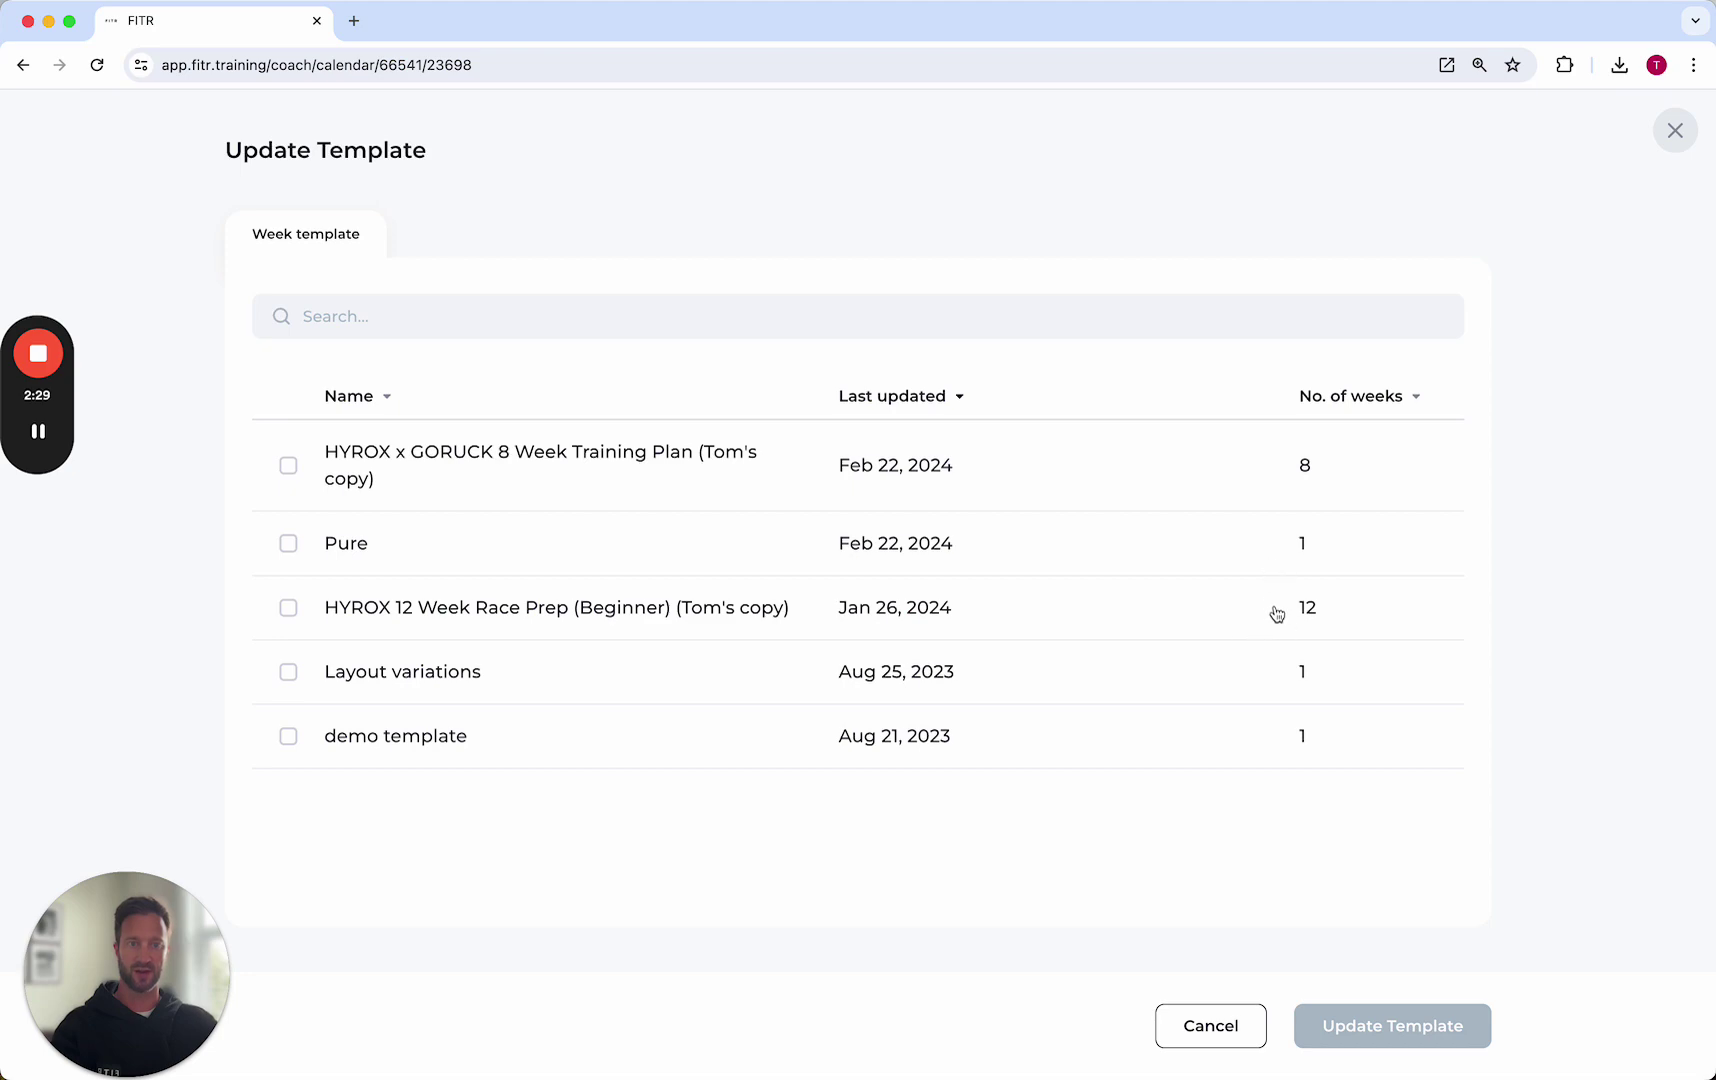
left_click(1212, 1027)
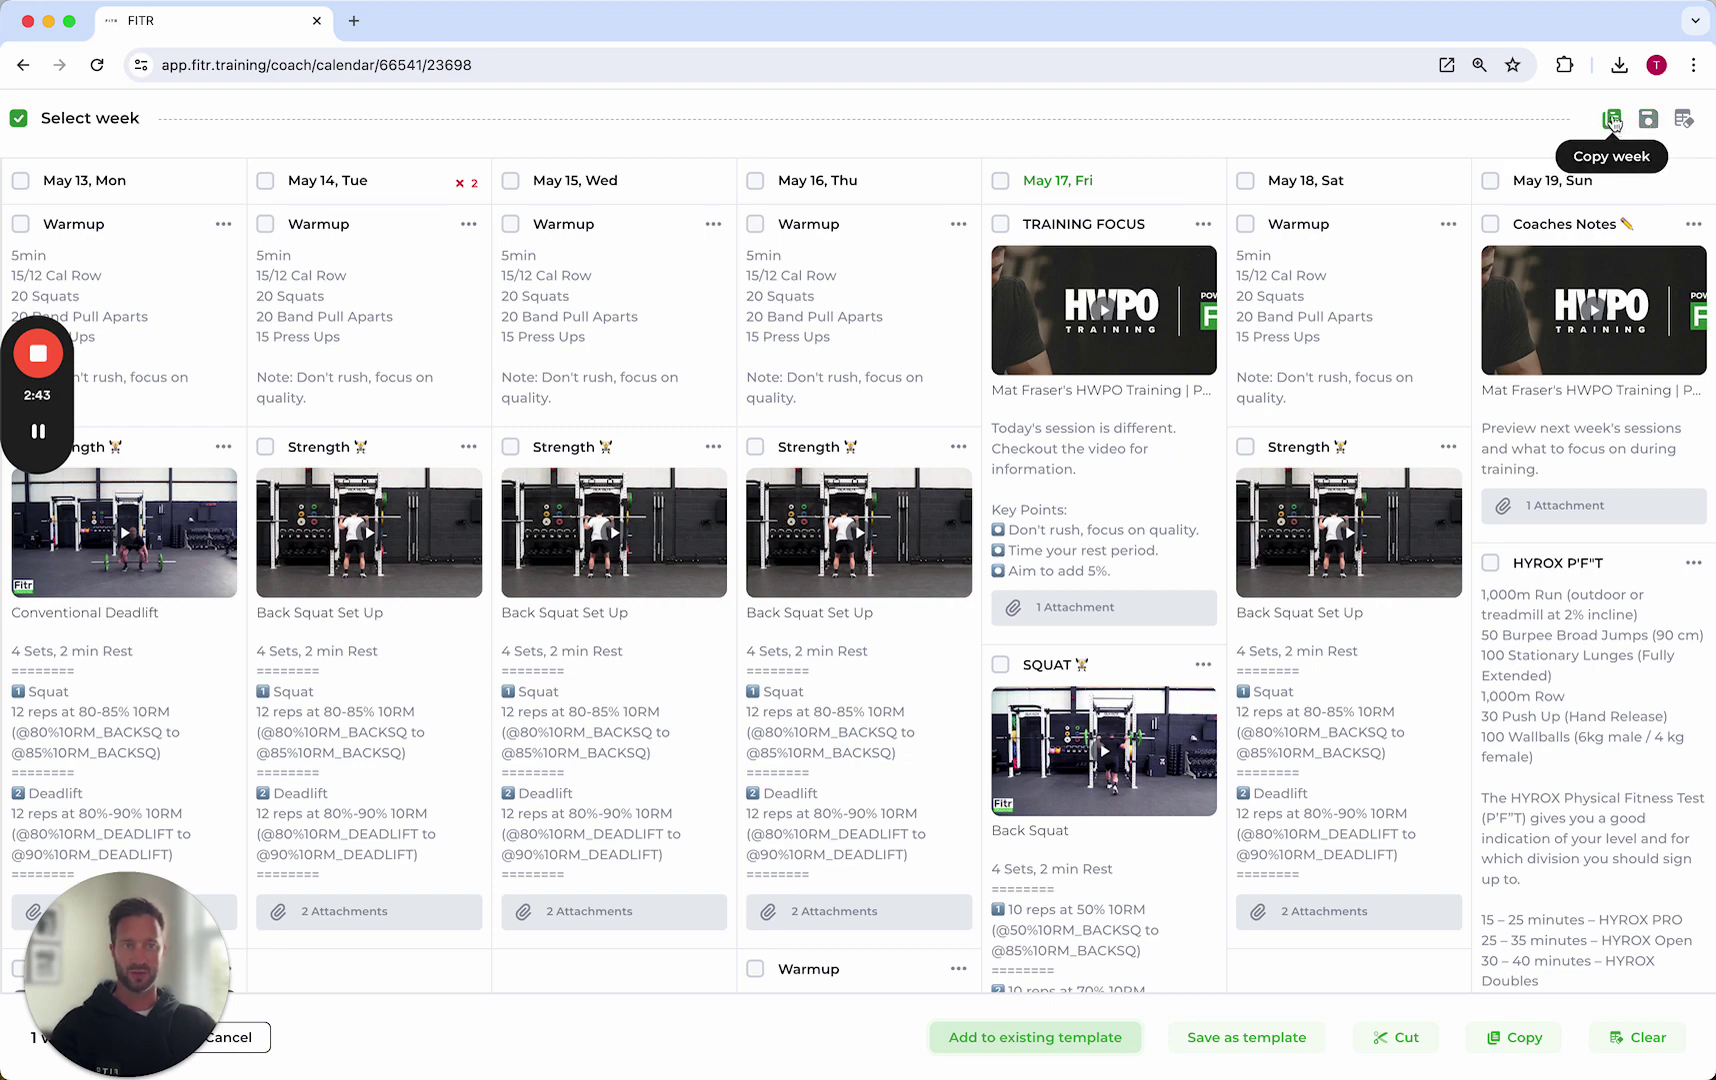
Step: Copy the May 13–19 week and paste it into May 20–26
left_click(1613, 120)
scroll(958, 352, "down", 15)
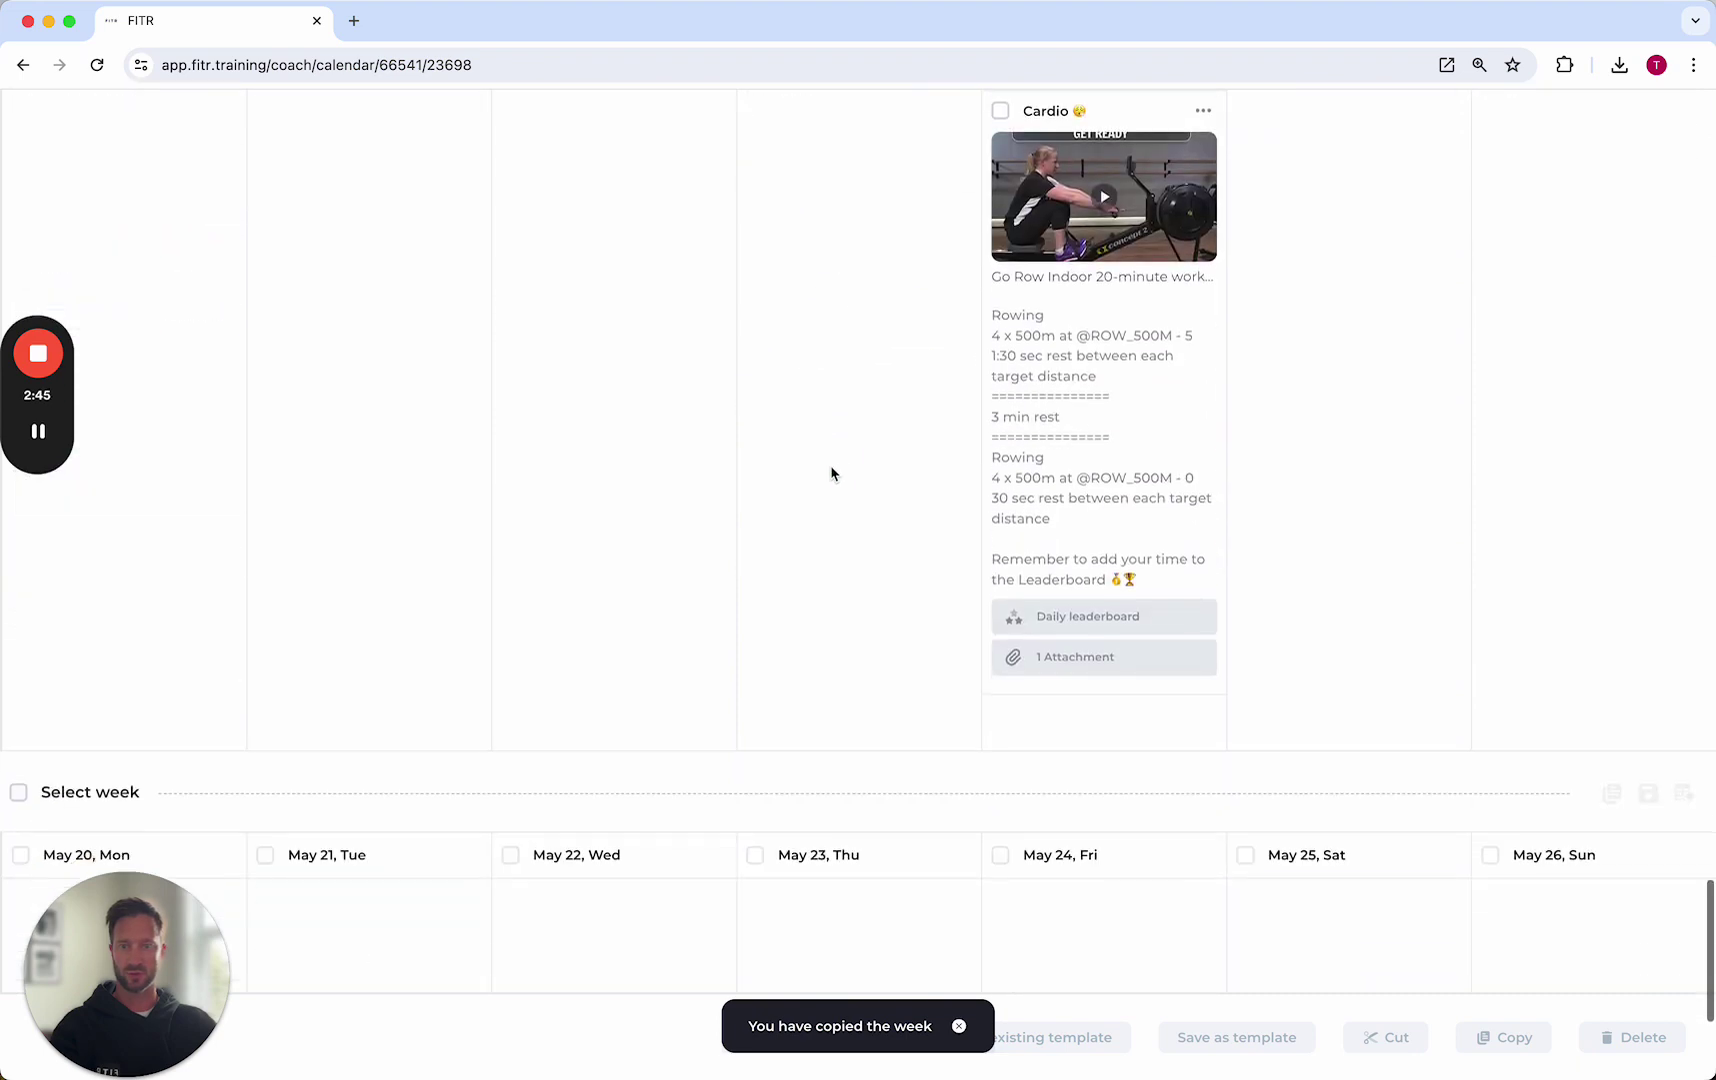
scroll(831, 474, "down", 4)
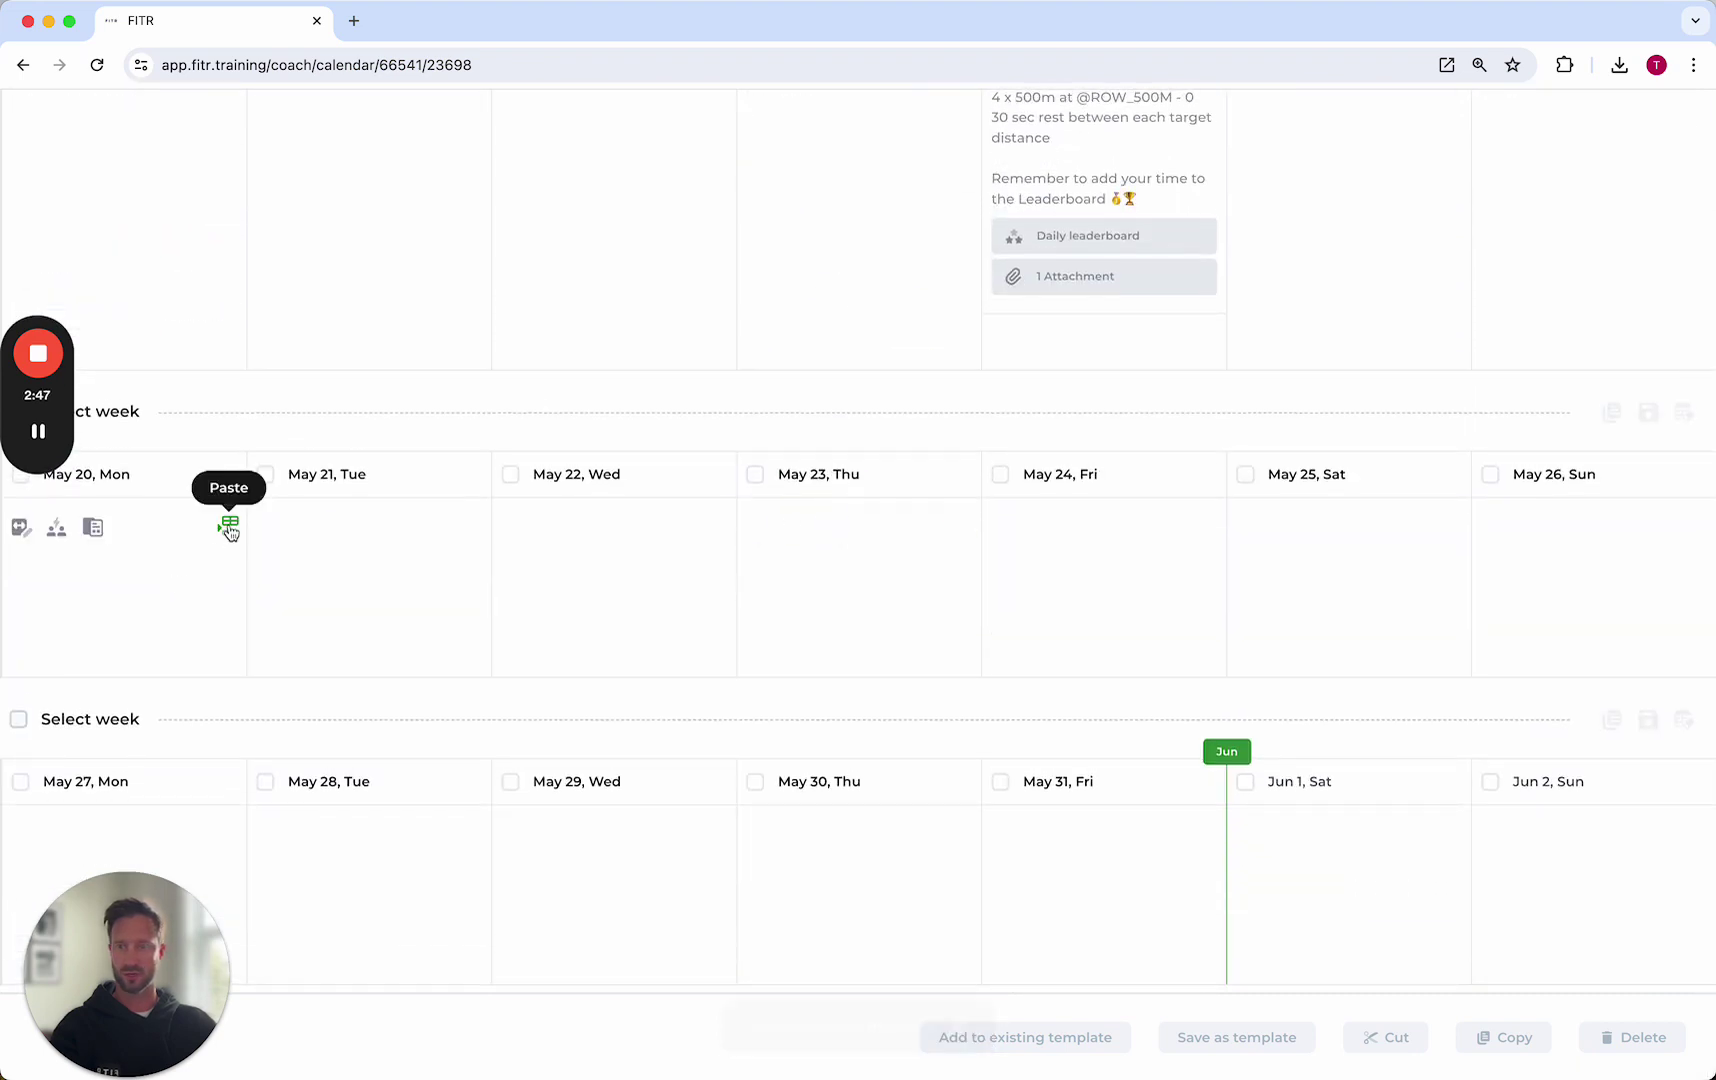
left_click(229, 533)
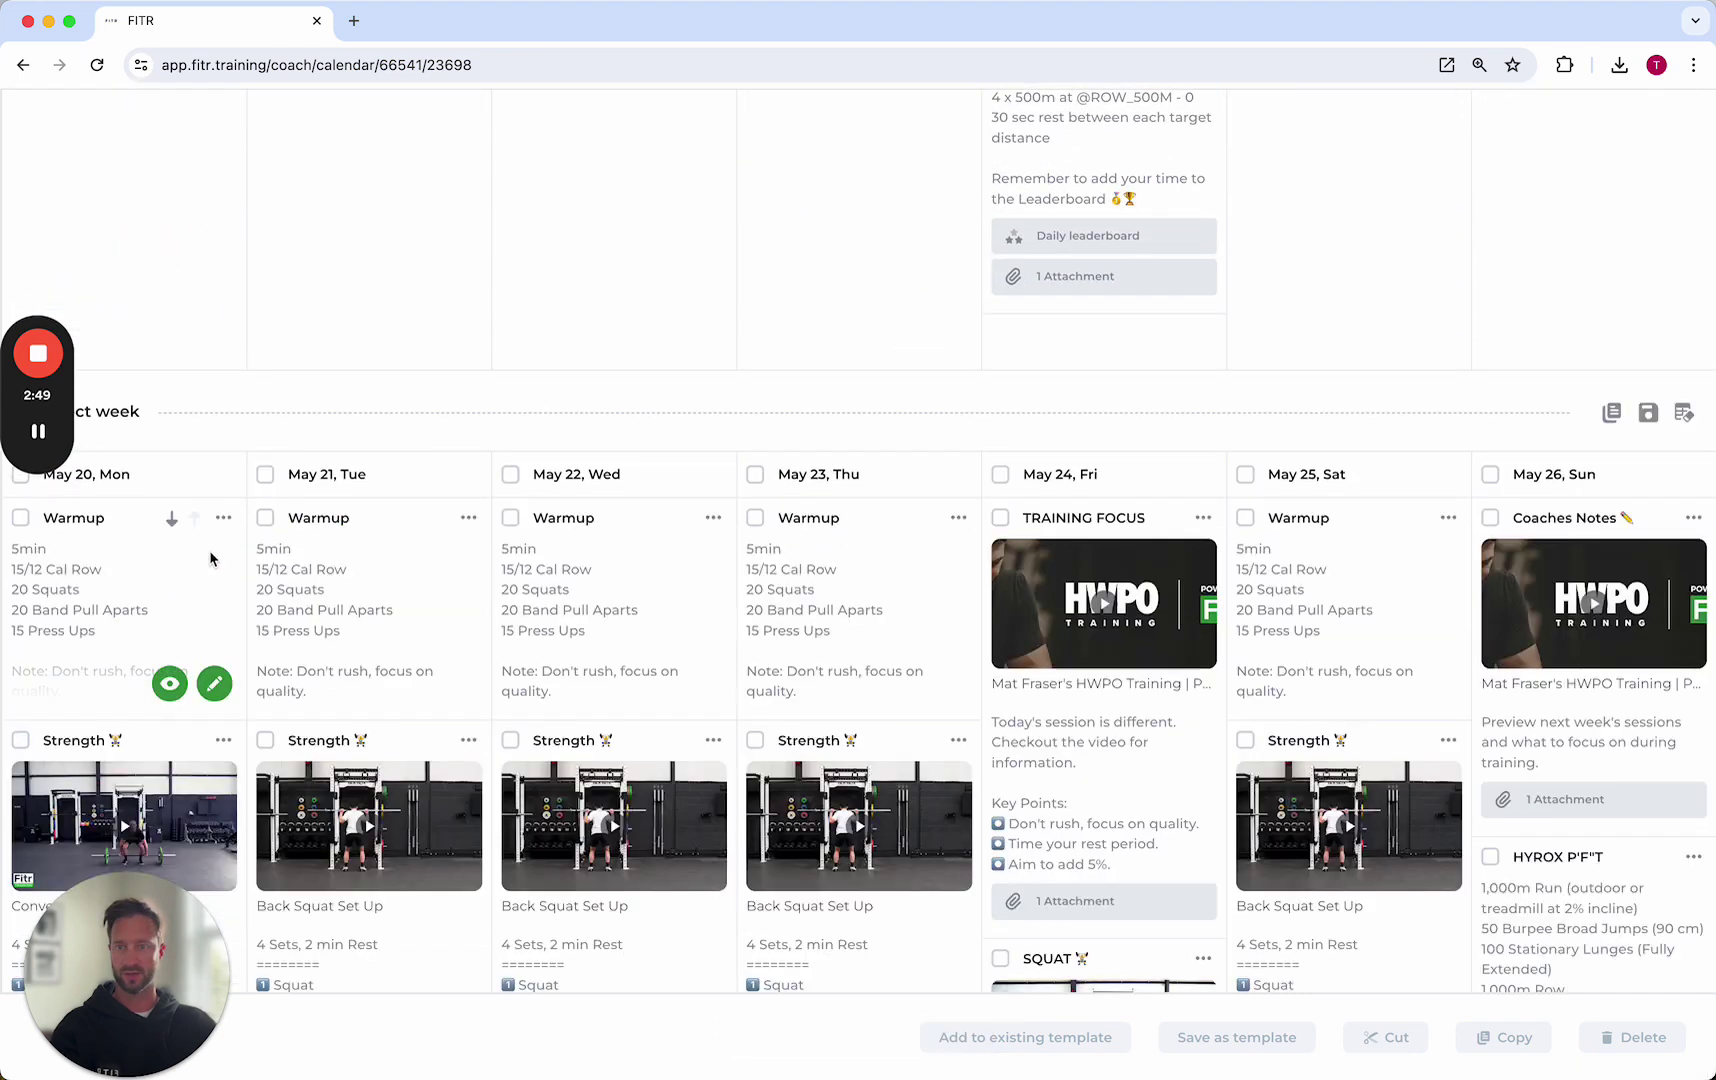
Step: Clear the May 20–26 week, accepting deletion of blocks with leaderboards and notes
scroll(658, 592, "down", 3)
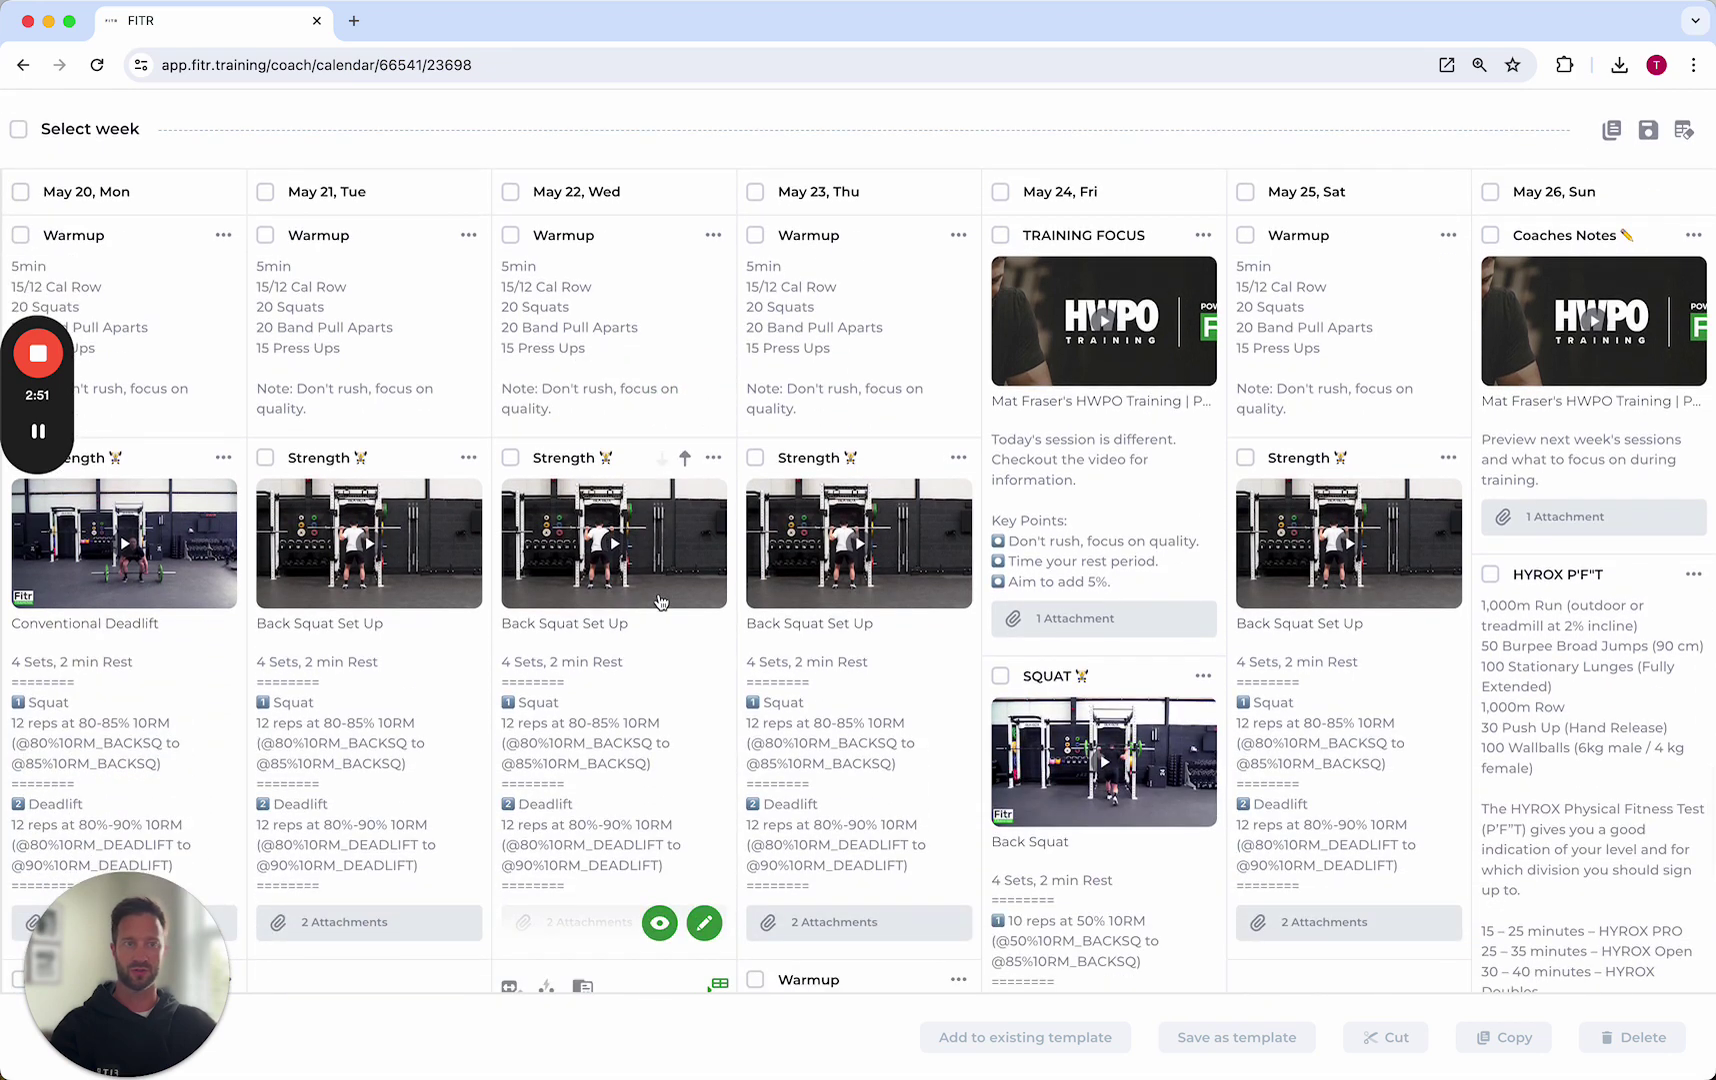
scroll(661, 596, "up", 2)
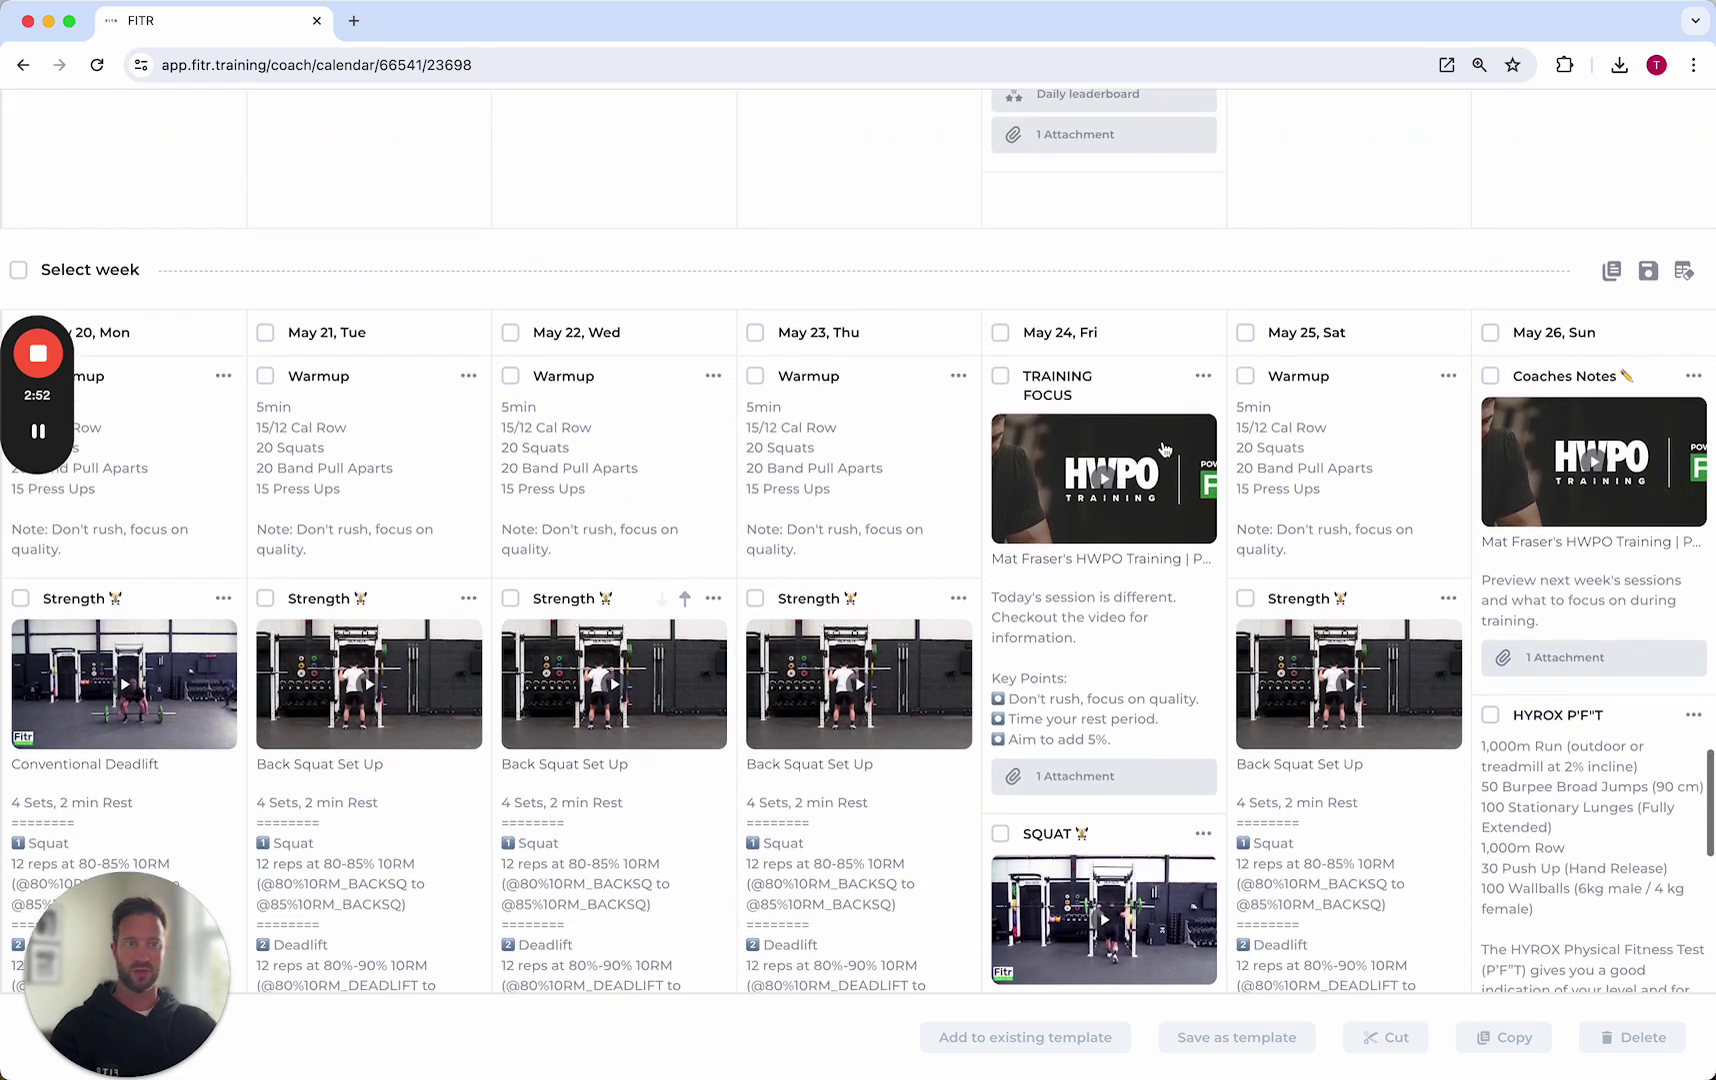
left_click(1684, 274)
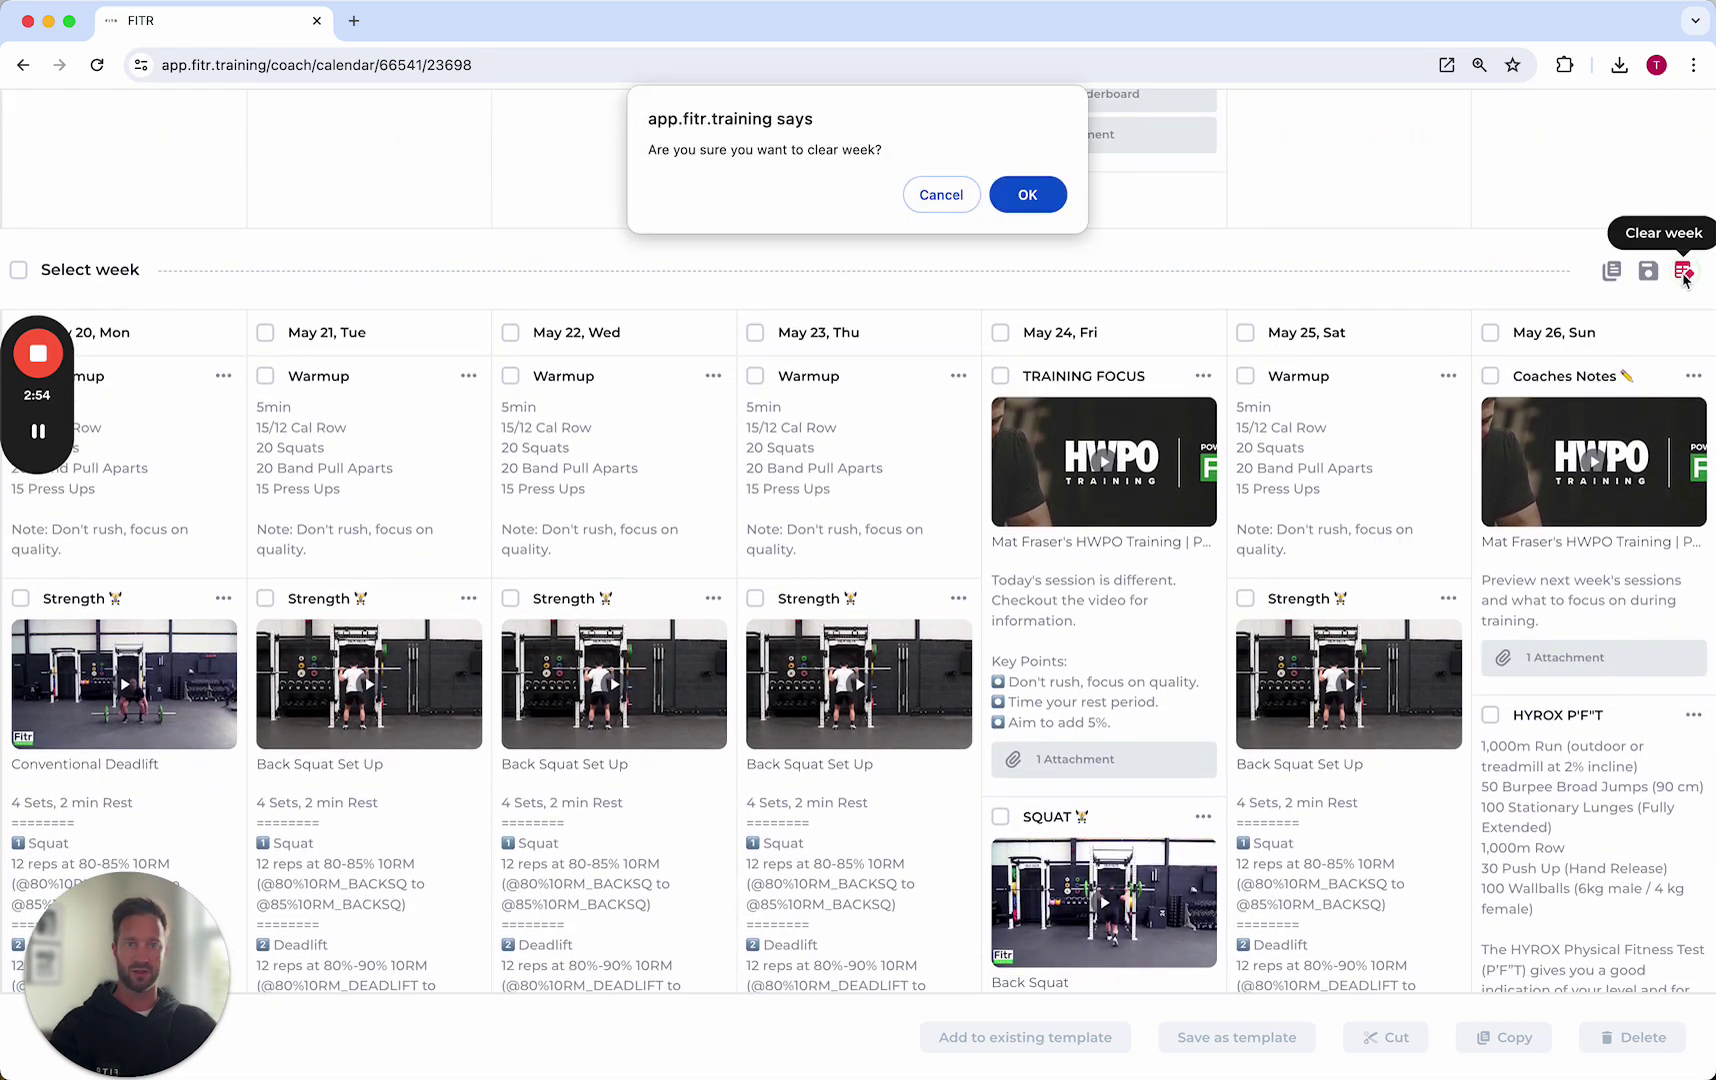
left_click(1028, 195)
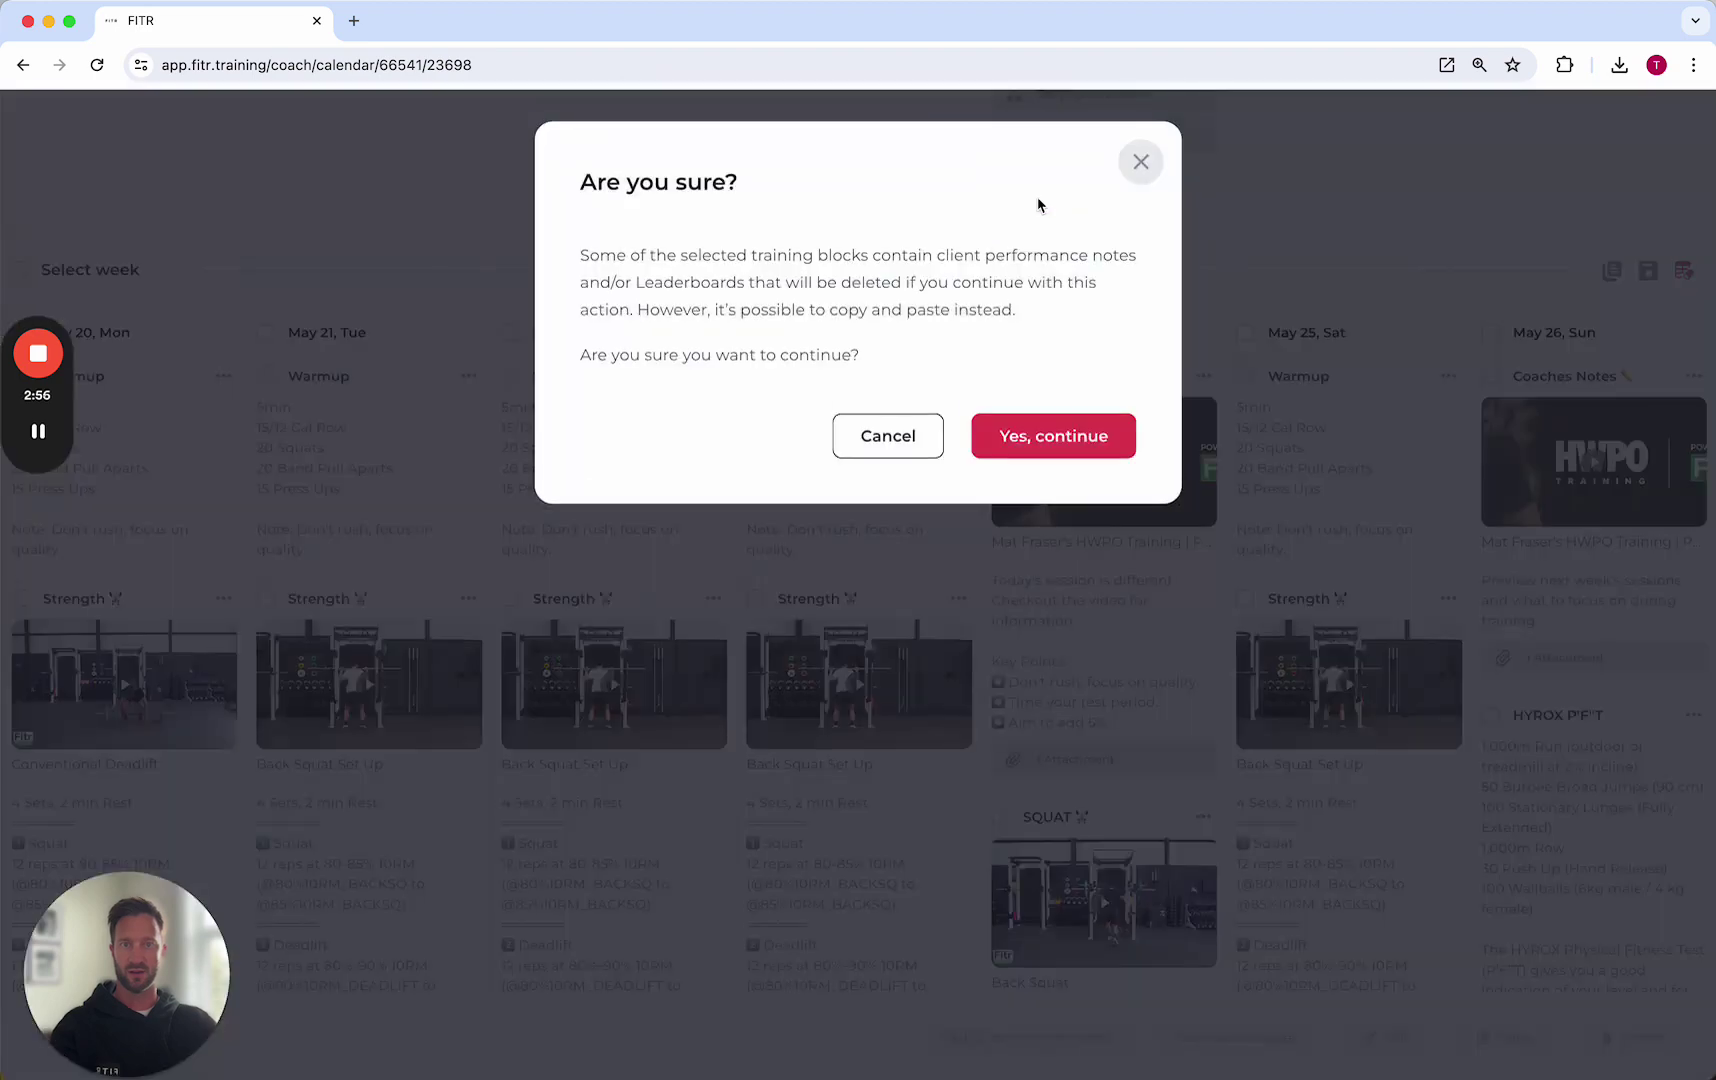
left_click(1093, 441)
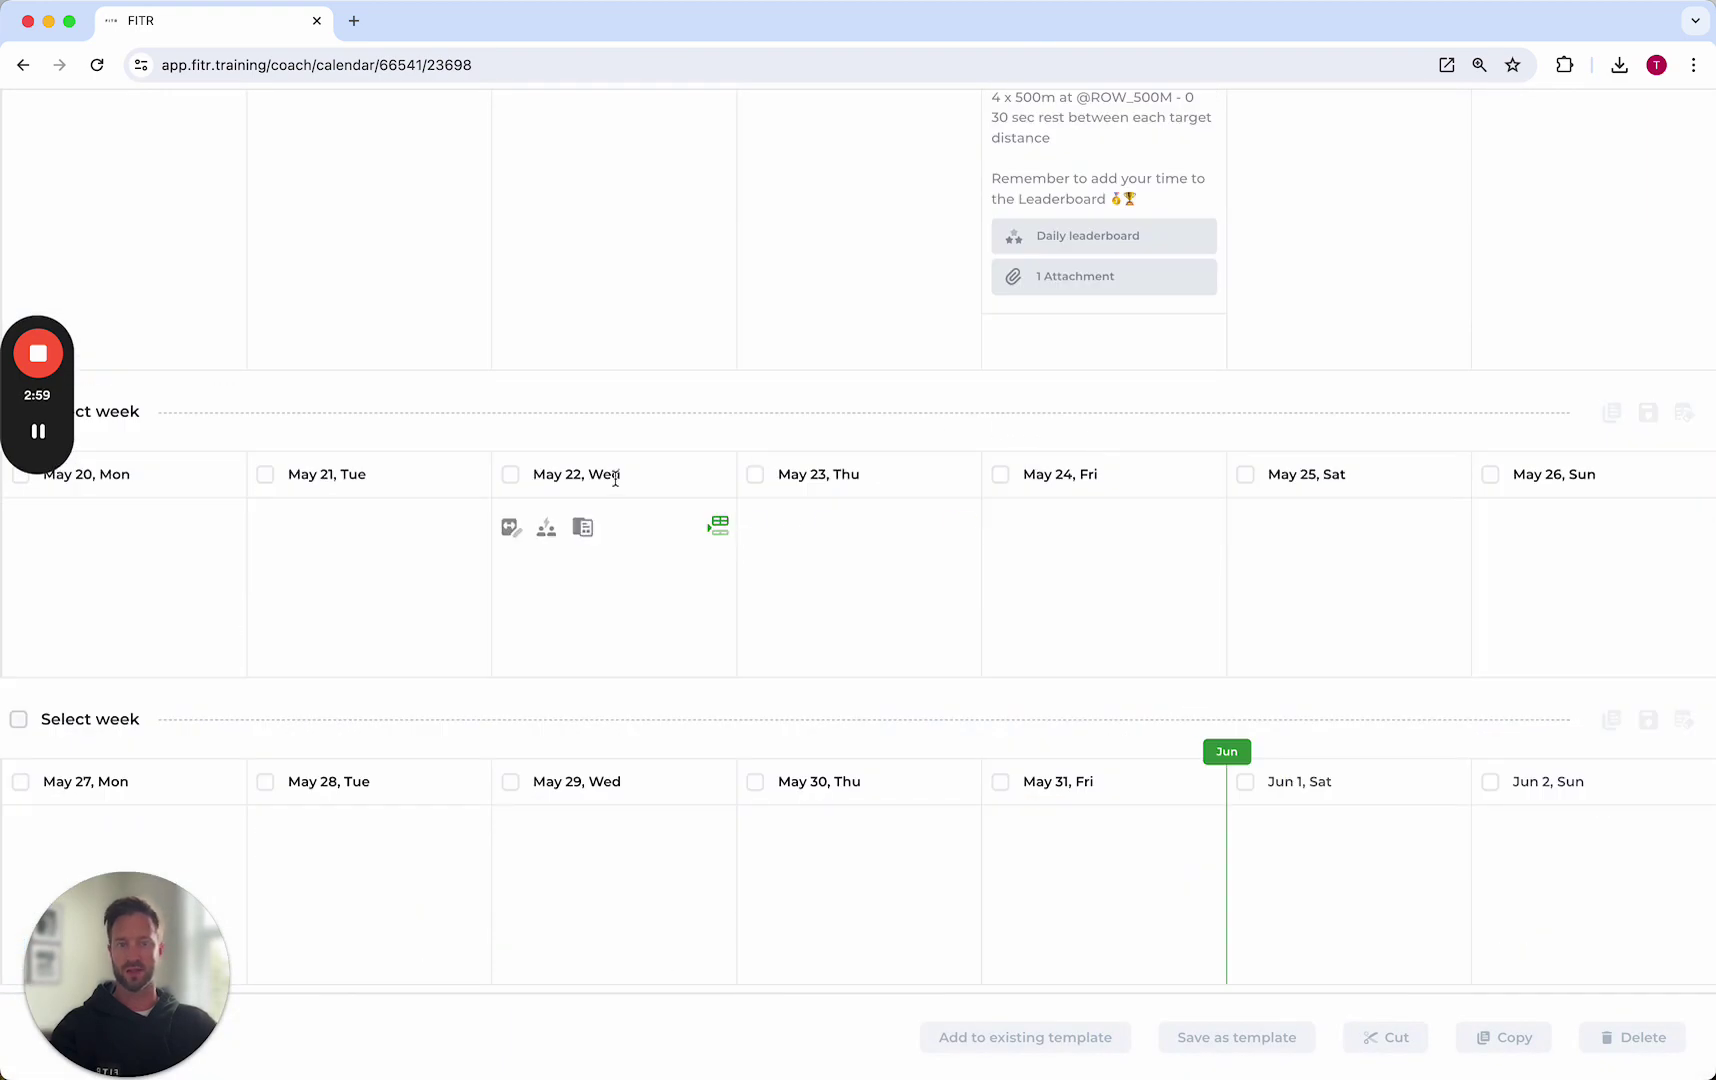
scroll(468, 520, "up", 5)
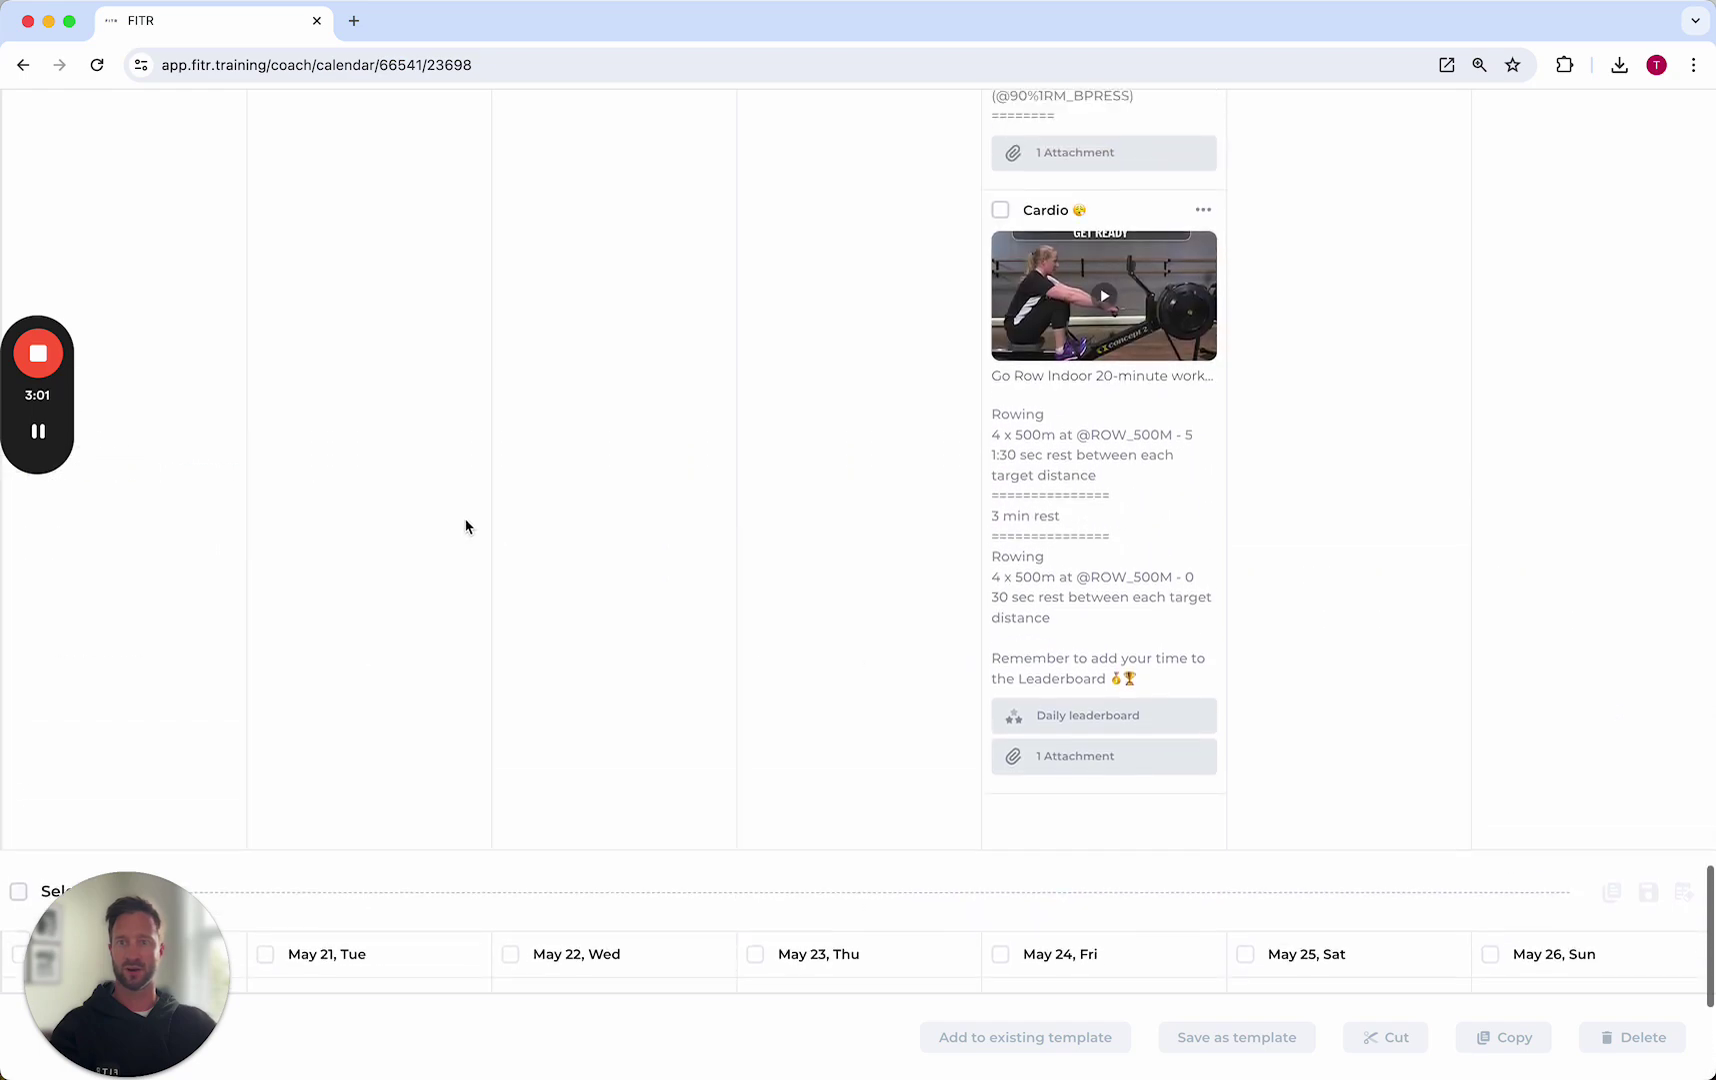